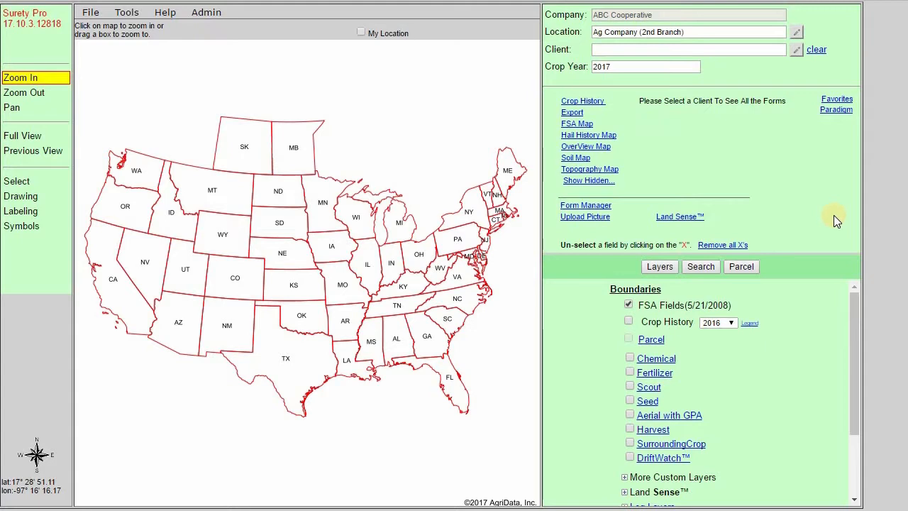
# Step: Choose the landowner client whose land is mapped and refresh the map for that client
pyautogui.click(206, 12)
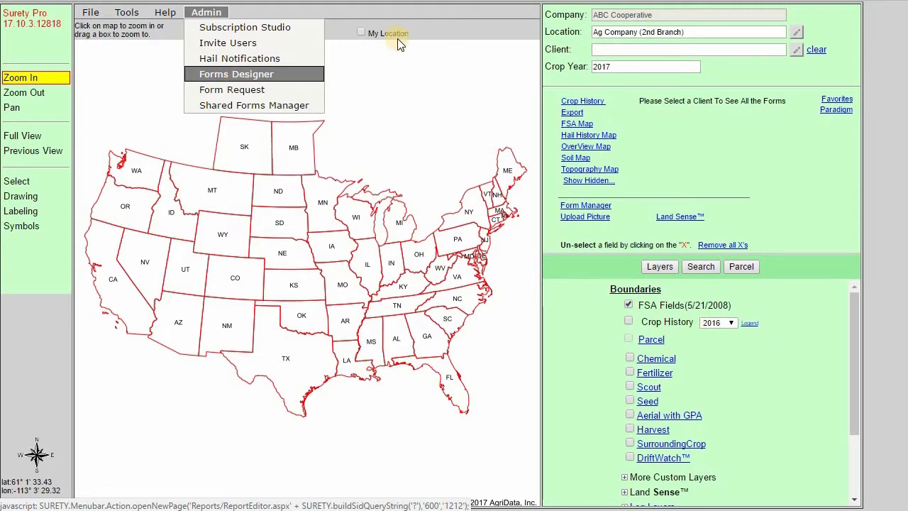
pyautogui.click(689, 50)
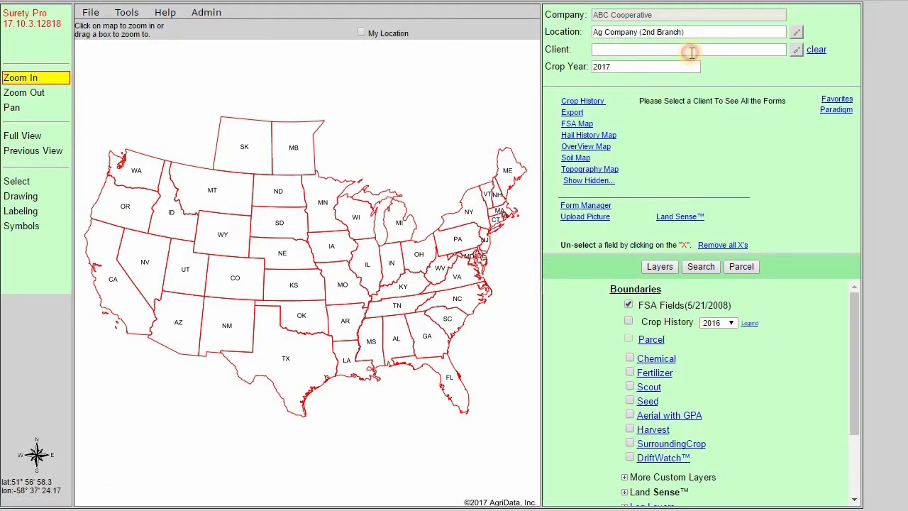
pyautogui.click(667, 101)
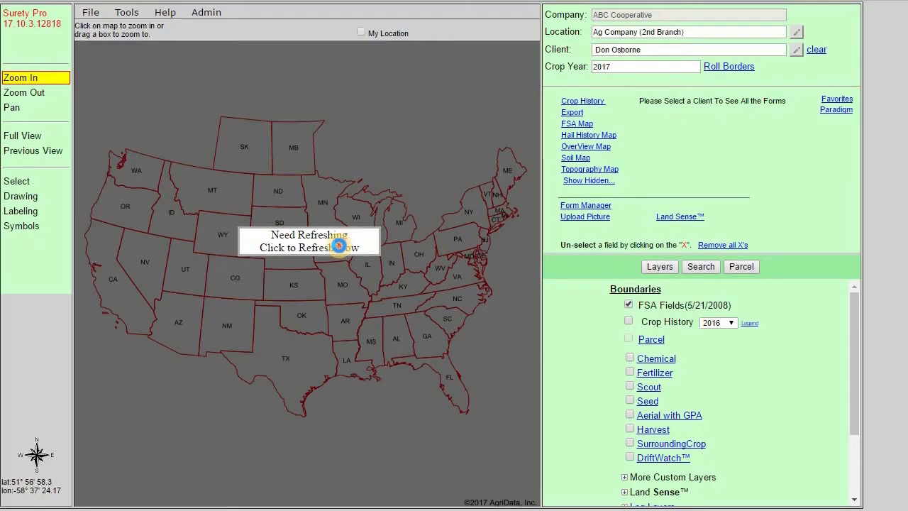
pyautogui.click(339, 246)
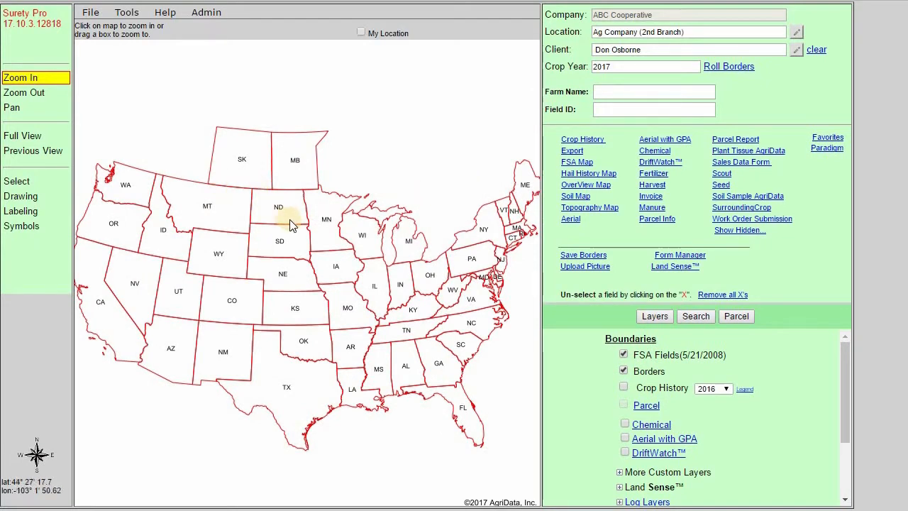
# Step: Select the 81.37-acre field on the map and open its Work Order Submission form
pyautogui.click(323, 249)
pyautogui.click(29, 177)
pyautogui.click(376, 180)
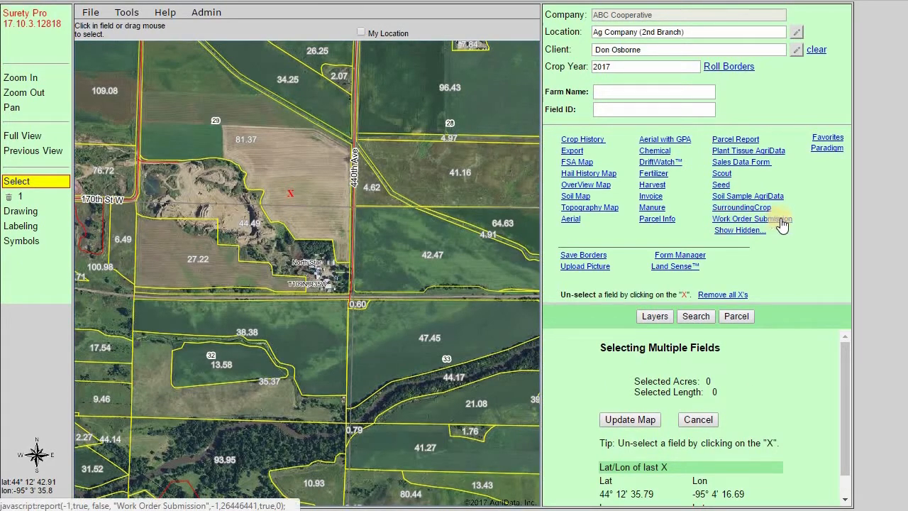
pyautogui.click(782, 221)
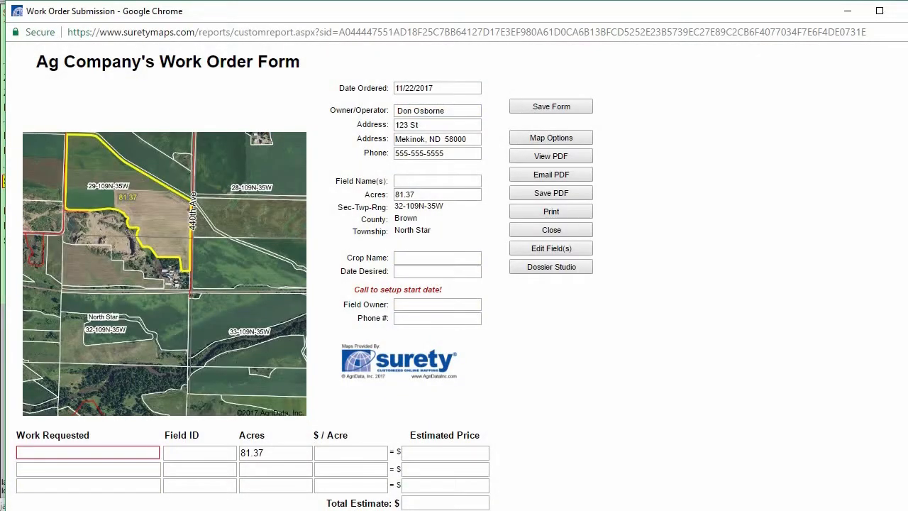
# Step: Review the work order form's layout and the Crop Name and Field Owner choices, and close the form
pyautogui.scroll(-3, 289, 276)
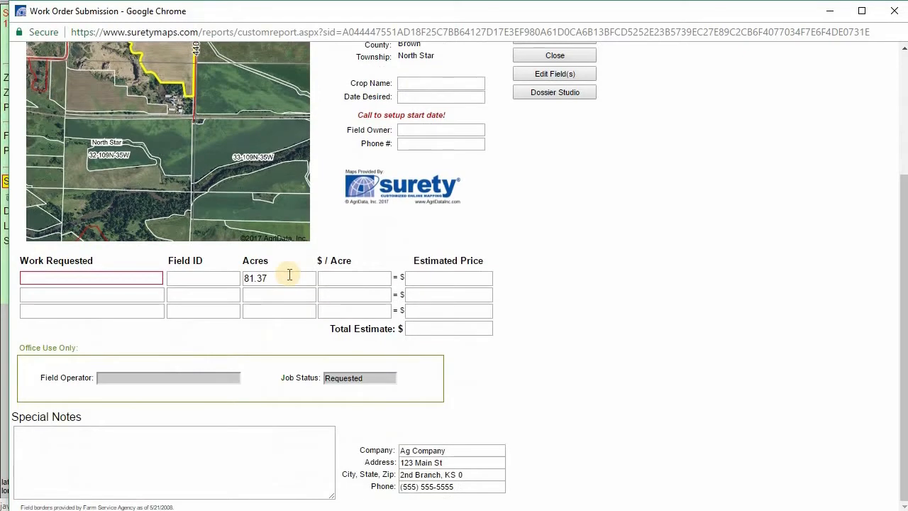
pyautogui.scroll(3, 289, 277)
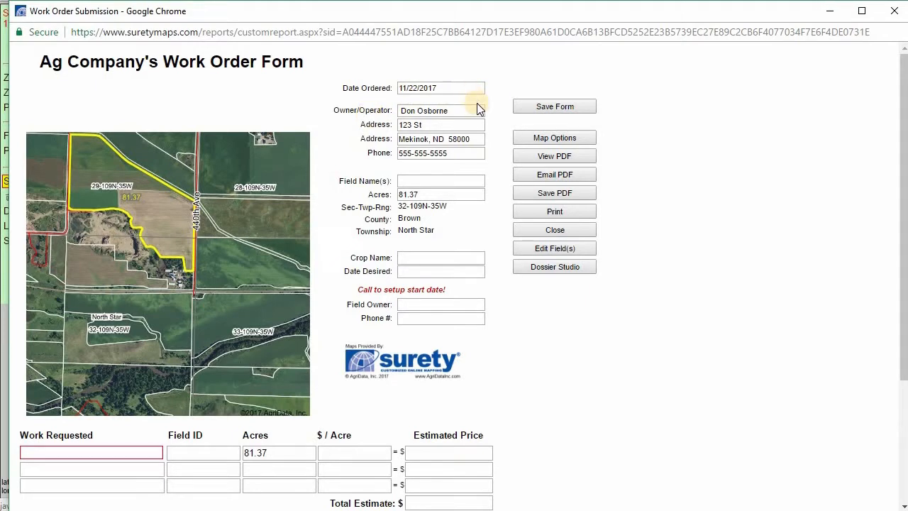
pyautogui.click(446, 257)
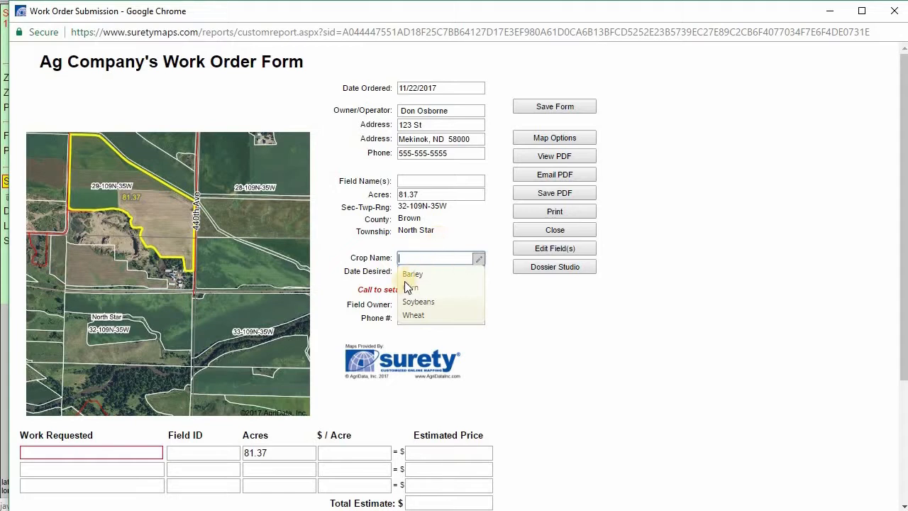
pyautogui.click(435, 249)
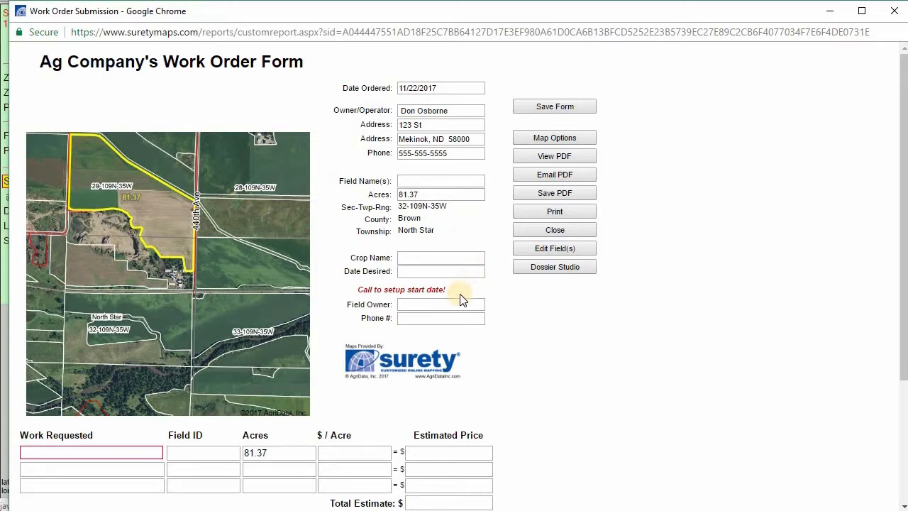
pyautogui.click(411, 303)
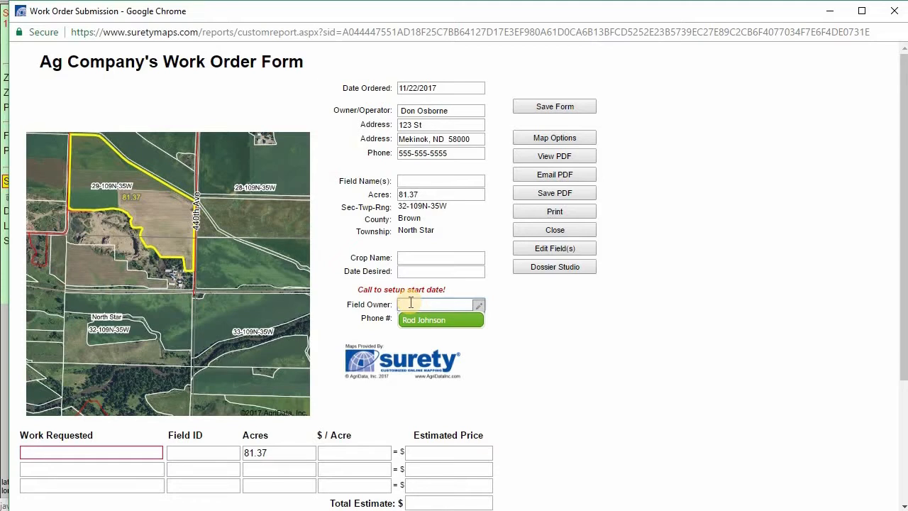
pyautogui.click(566, 310)
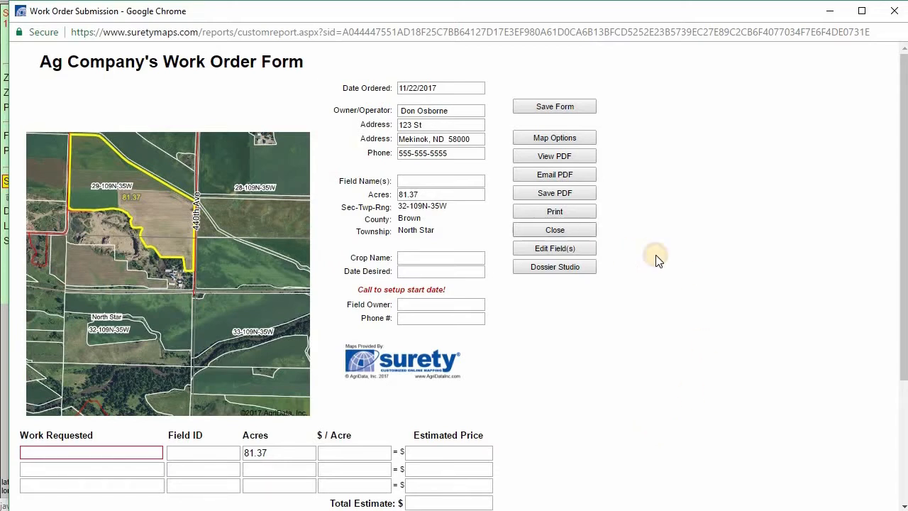
pyautogui.click(588, 232)
pyautogui.click(574, 110)
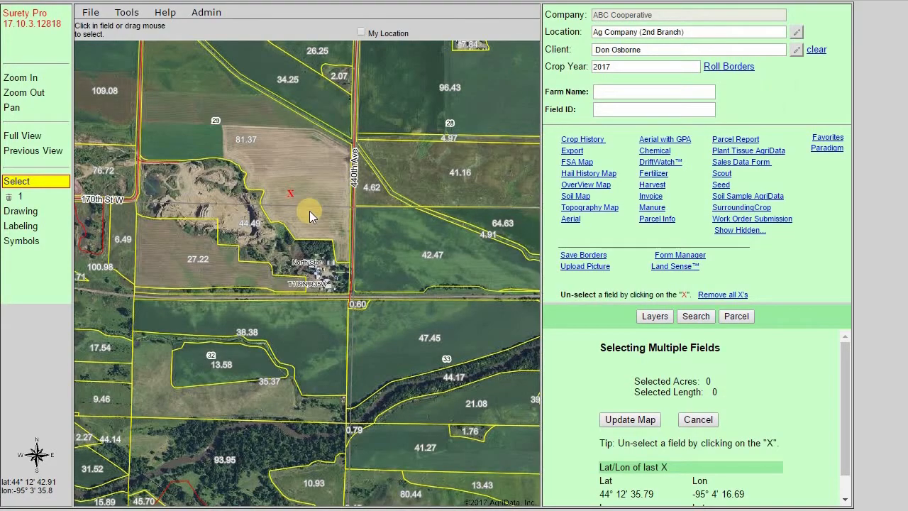
# Step: Start a Guest Team Member (Form Sharing) invitation and choose Small Town Coop as the client representing the guest
pyautogui.click(204, 14)
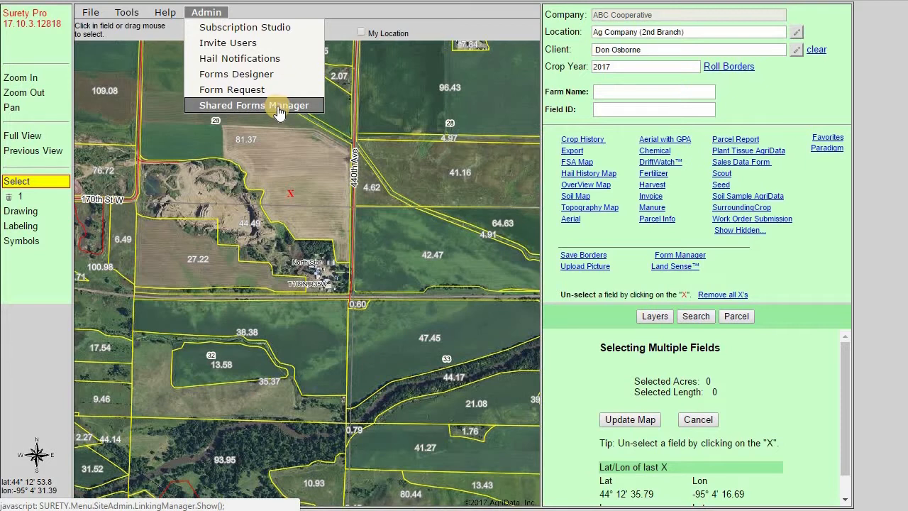
pyautogui.click(245, 43)
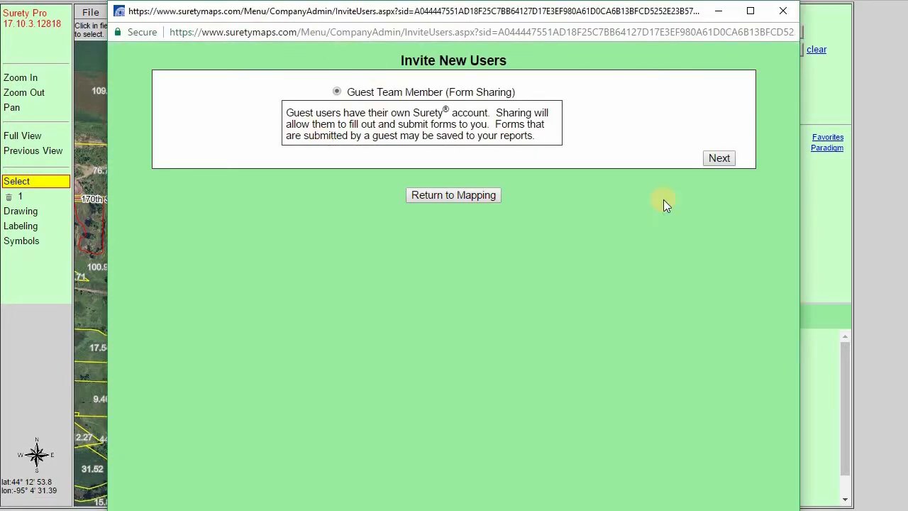
pyautogui.click(719, 158)
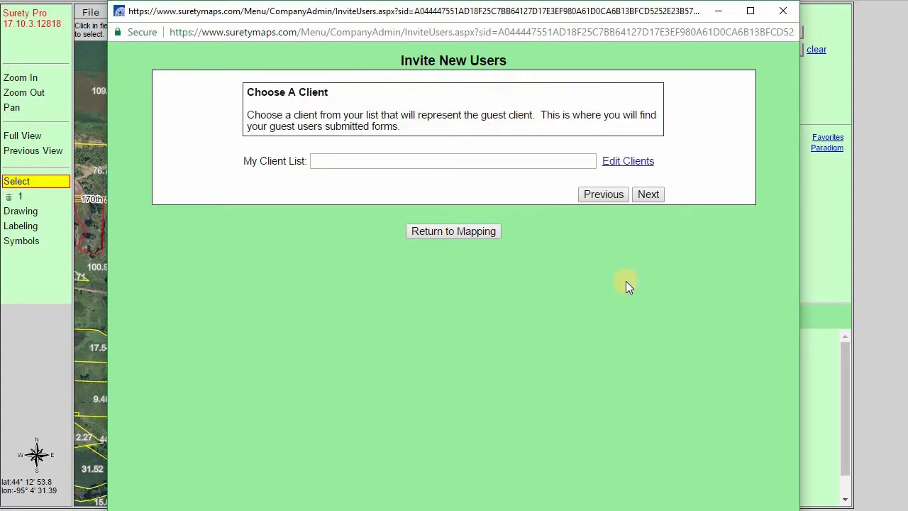
pyautogui.click(347, 163)
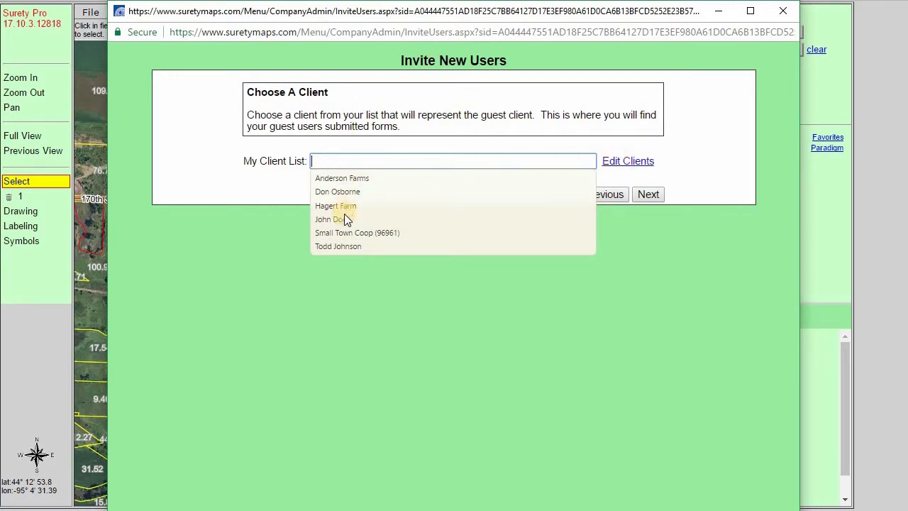
pyautogui.click(353, 234)
pyautogui.click(647, 196)
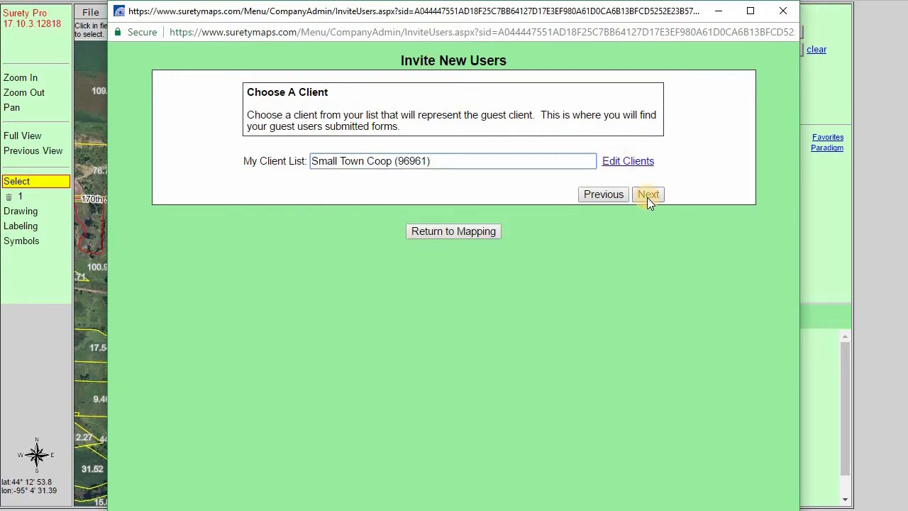
# Step: Share the Work Order Submission form with the guest and let guest users save shared forms to this account
pyautogui.moveTo(653, 234); pyautogui.dragTo(655, 390)
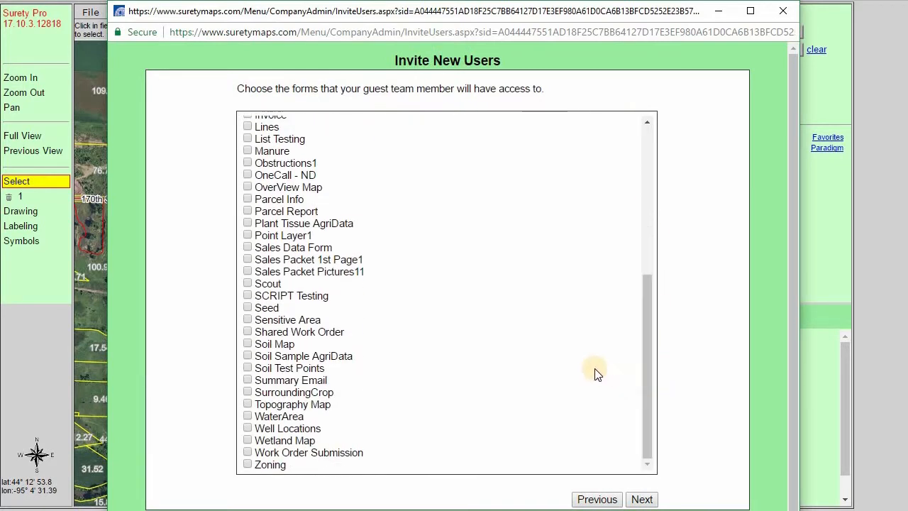
pyautogui.click(247, 452)
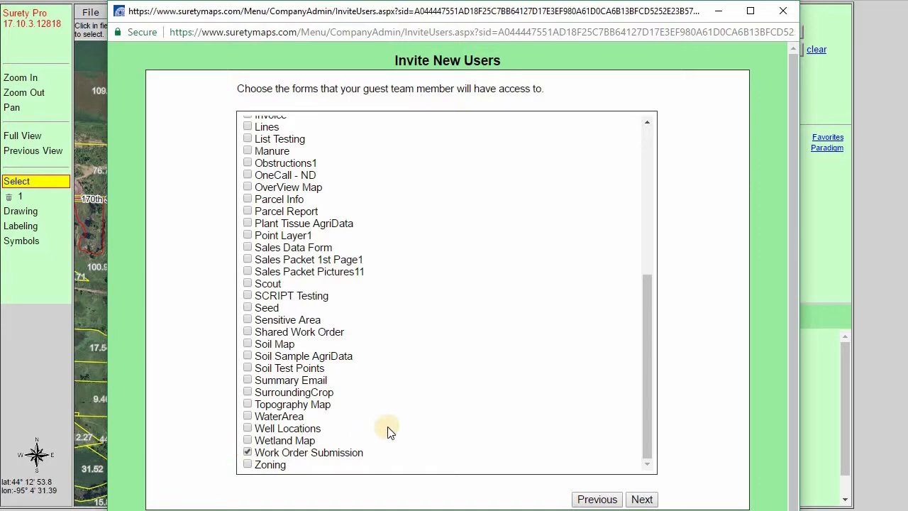
pyautogui.click(643, 498)
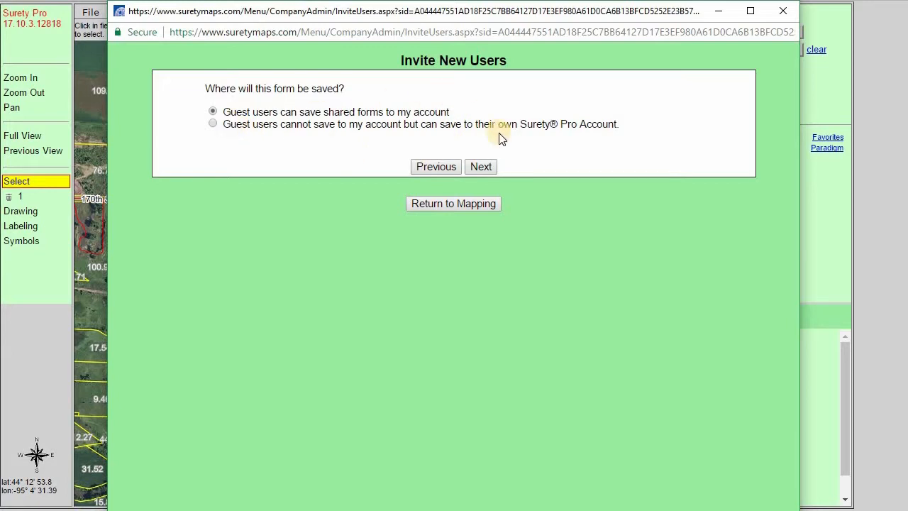
pyautogui.click(490, 167)
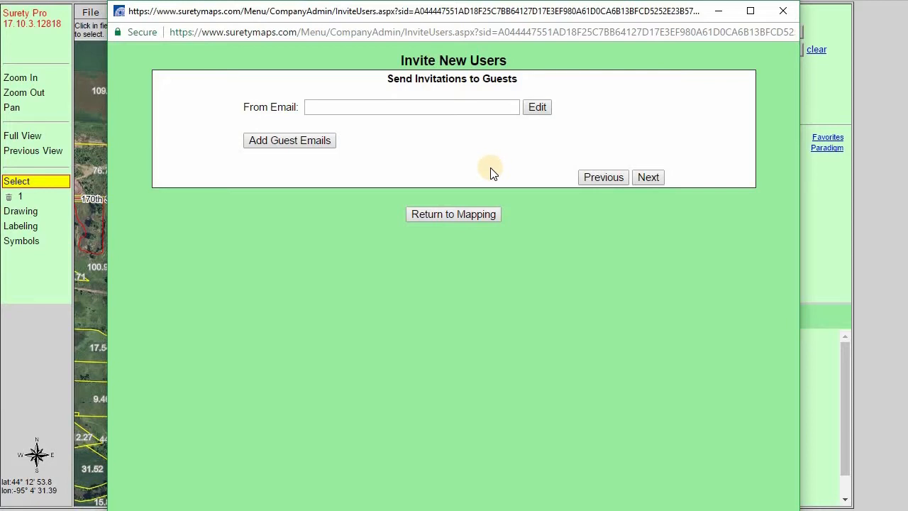
# Step: Choose the sender's e-mail address, add the guest's e-mail as recipient, and proceed with the invitation
pyautogui.click(395, 110)
pyautogui.click(399, 126)
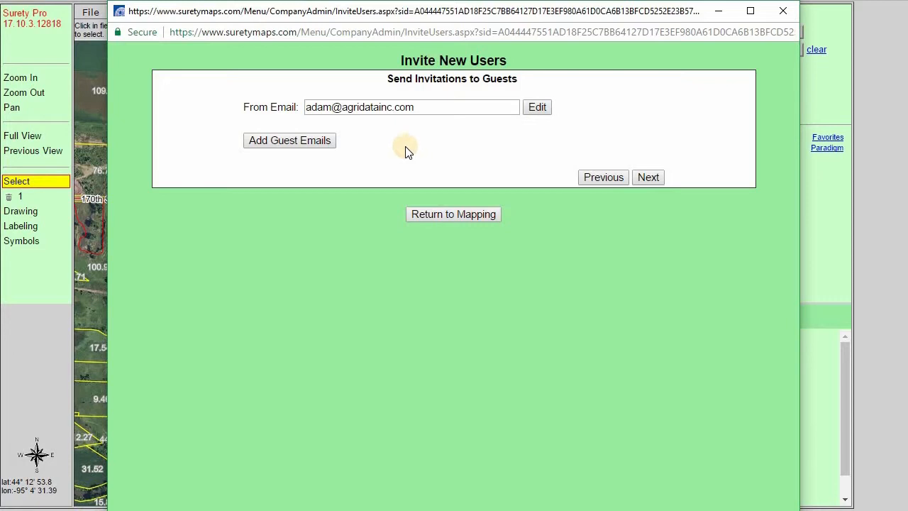
pyautogui.click(326, 148)
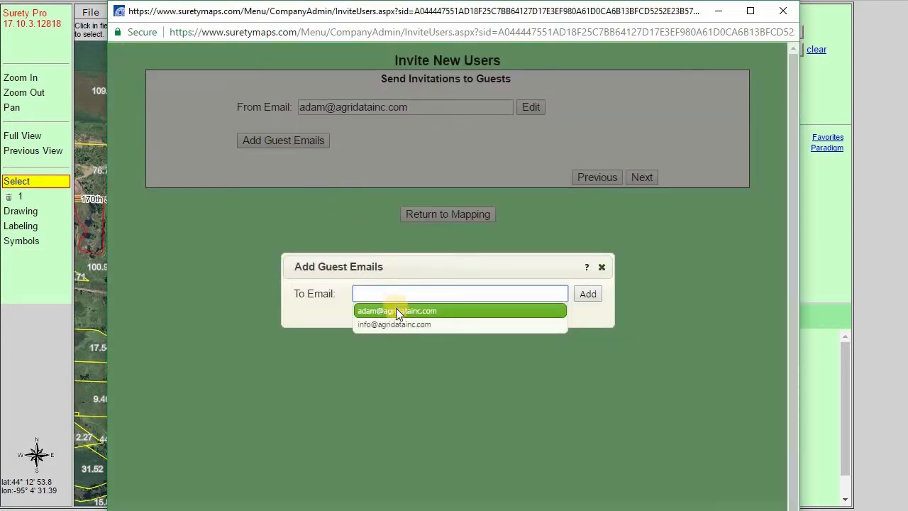
pyautogui.click(376, 325)
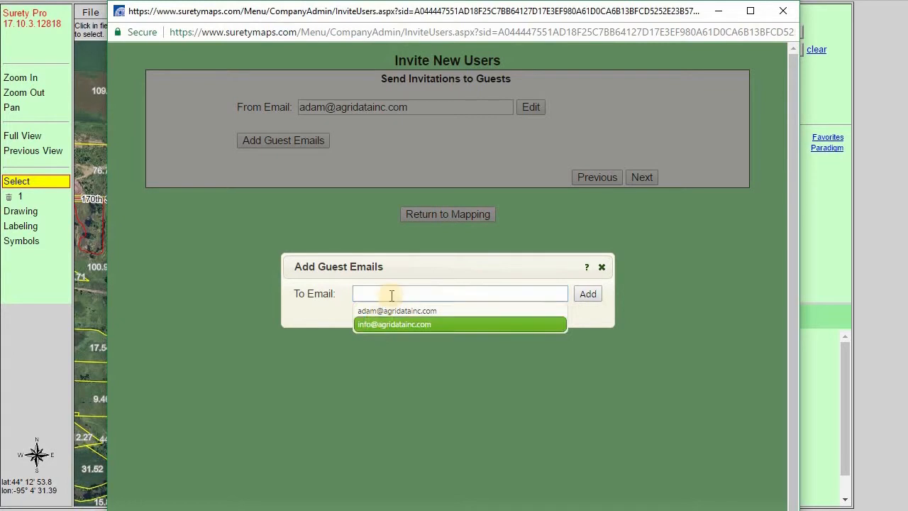
pyautogui.click(585, 296)
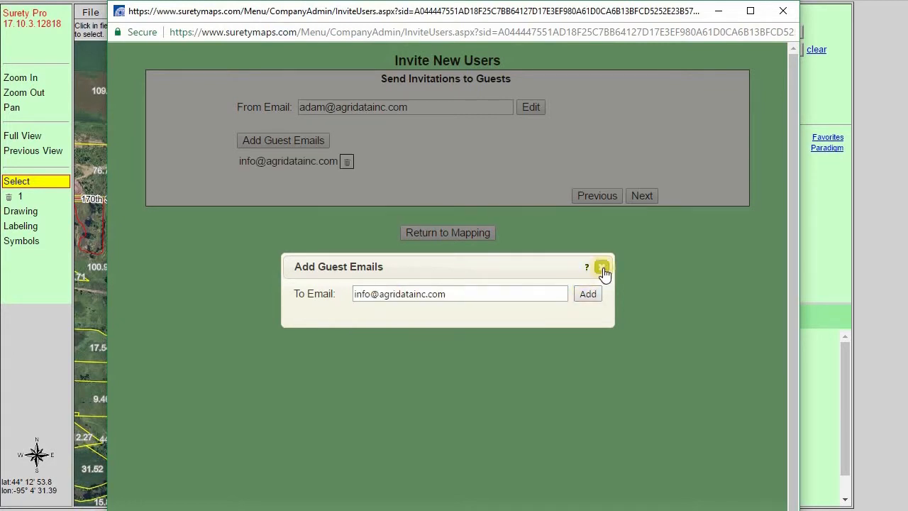
pyautogui.click(602, 268)
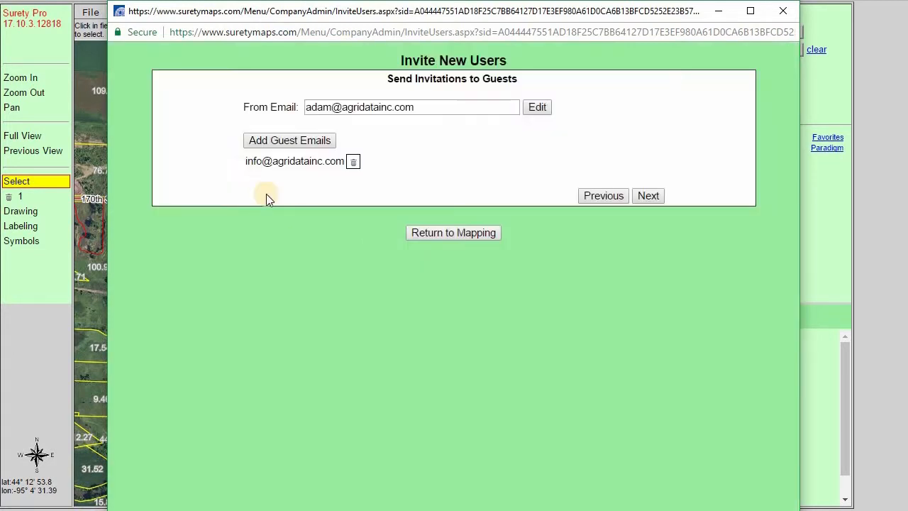
pyautogui.click(652, 193)
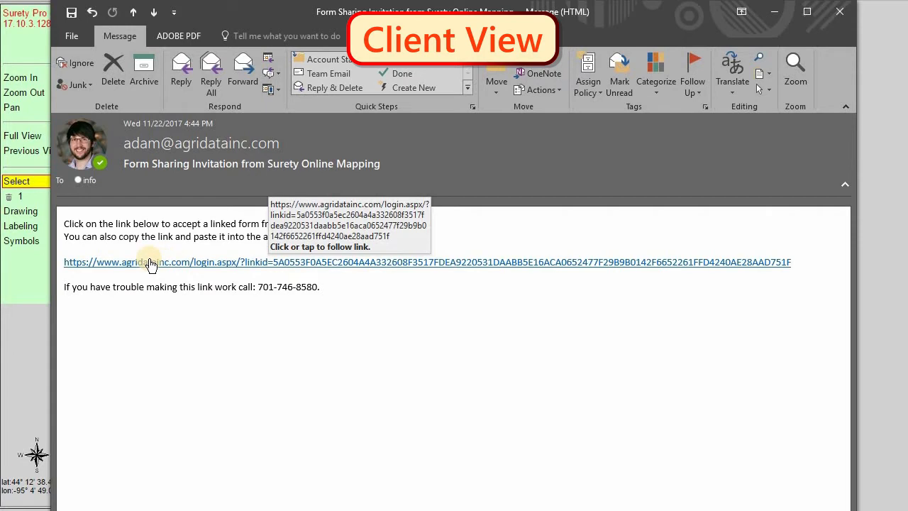
# Step: Copy the form sharing invitation link from the received e-mail and open it in Firefox
pyautogui.rightClick(182, 265)
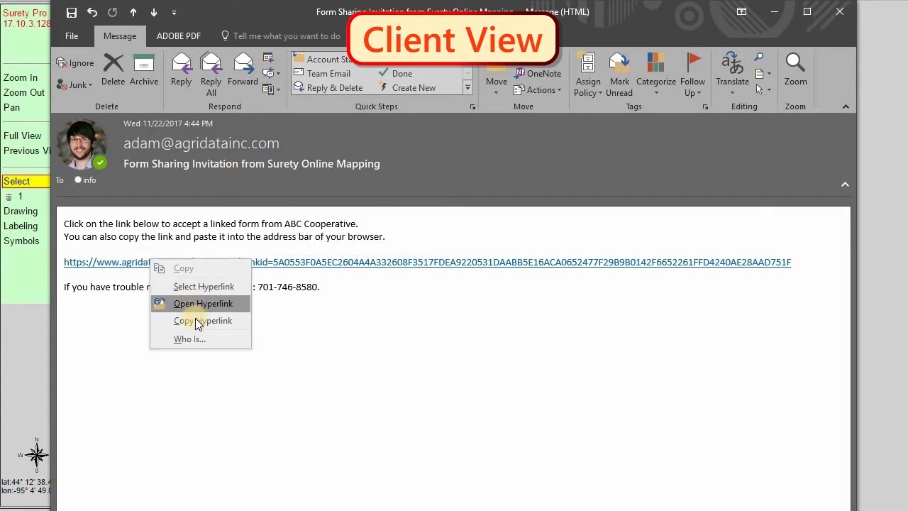
pyautogui.click(198, 318)
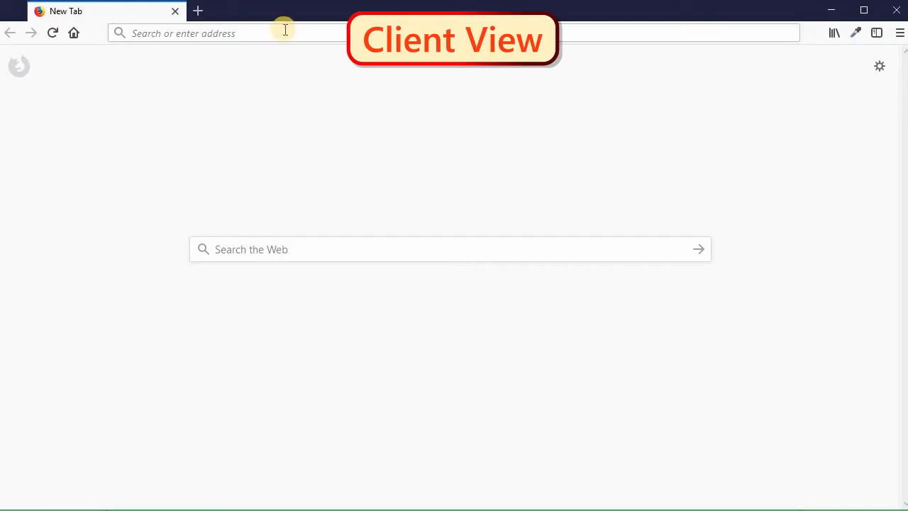
pyautogui.rightClick(287, 32)
pyautogui.click(323, 108)
# Step: Replace the prefilled login name with TutorialVideo and log in to Surety to accept the shared form
pyautogui.moveTo(66, 343); pyautogui.dragTo(66, 343)
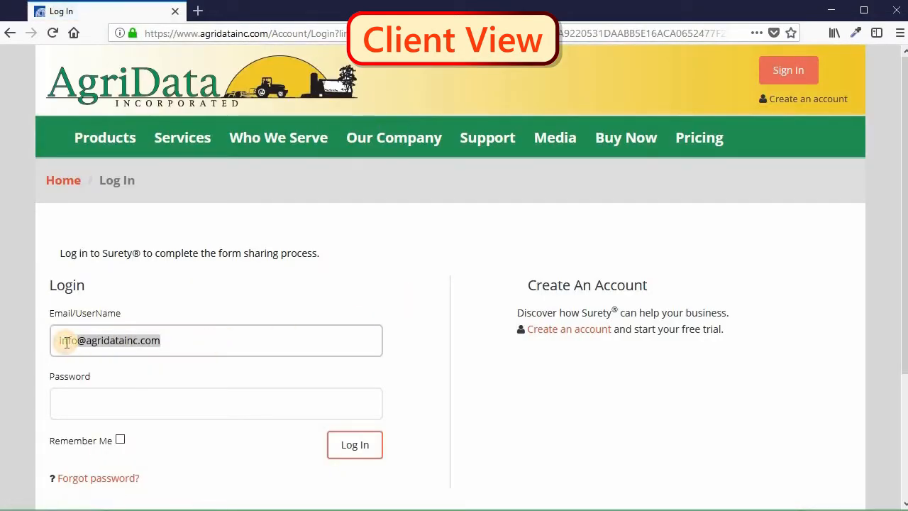
pyautogui.press('BackSpace')
pyautogui.click(66, 342)
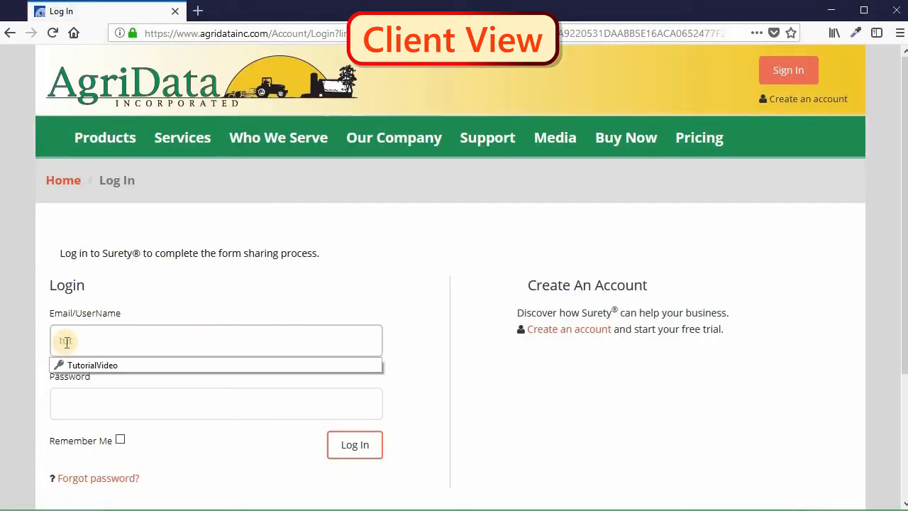
pyautogui.press('Down')
pyautogui.press('Return')
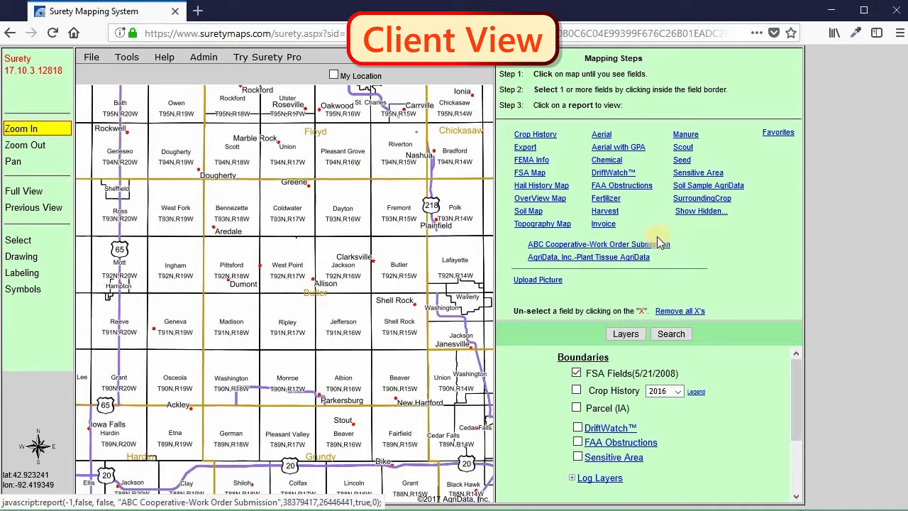
# Step: Zoom in on West Point township near Allison, select the 53.05-acre field, and open the ABC Cooperative-Work Order Submission form for it
pyautogui.click(308, 275)
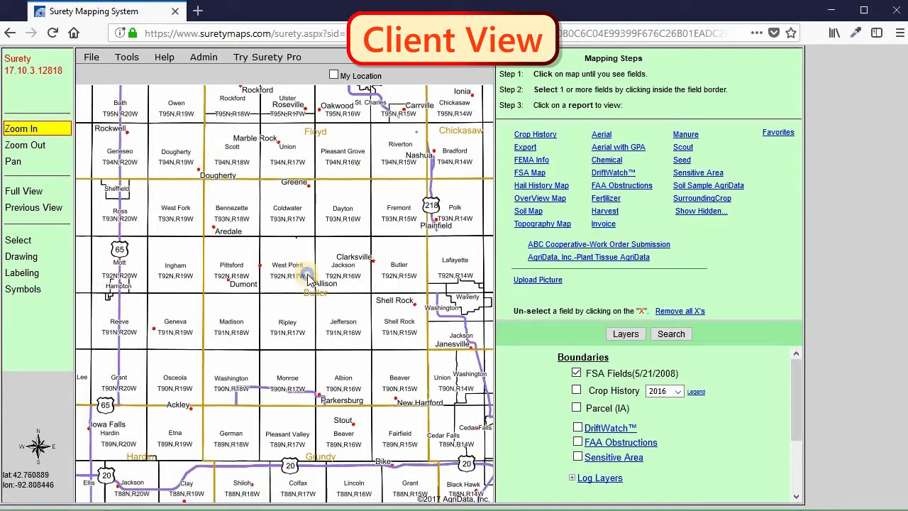
pyautogui.click(308, 274)
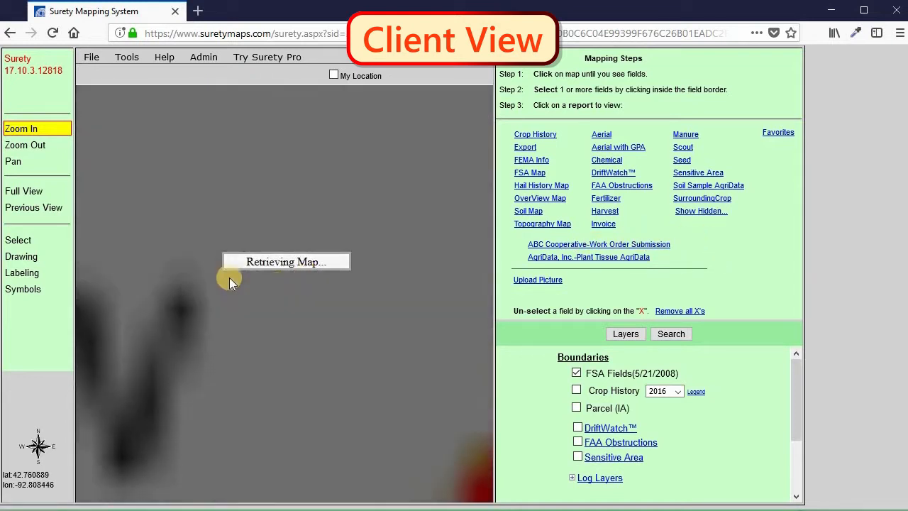
pyautogui.click(41, 241)
pyautogui.click(185, 208)
pyautogui.click(622, 245)
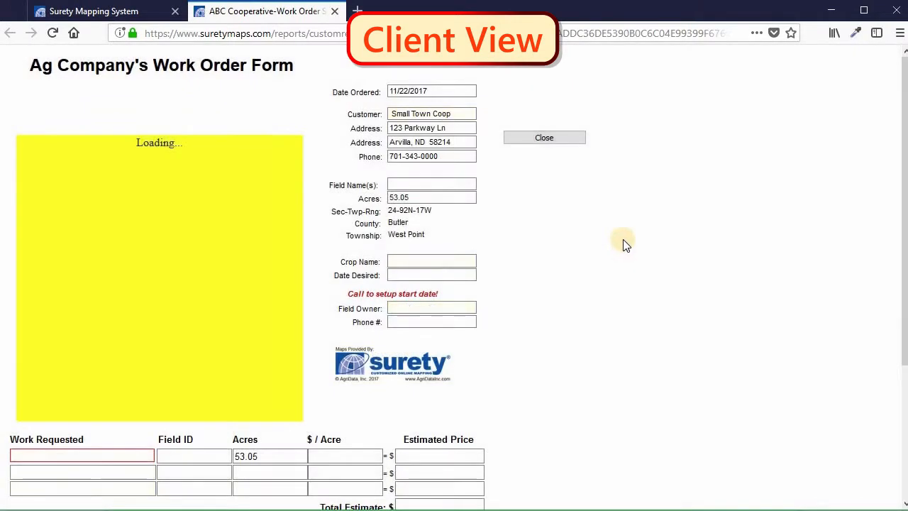
# Step: Enter Field 1 as the field name and choose Corn as the crop on the work order form
pyautogui.click(392, 115)
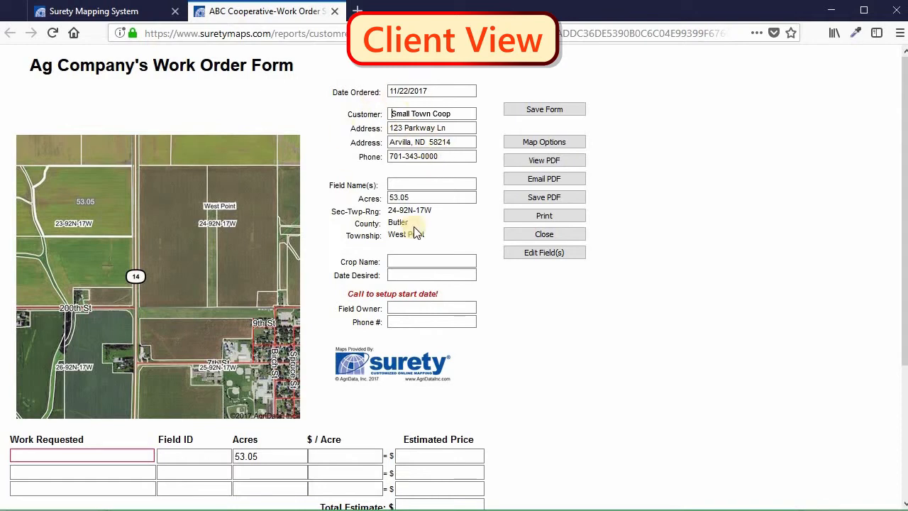
pyautogui.click(691, 229)
pyautogui.click(452, 184)
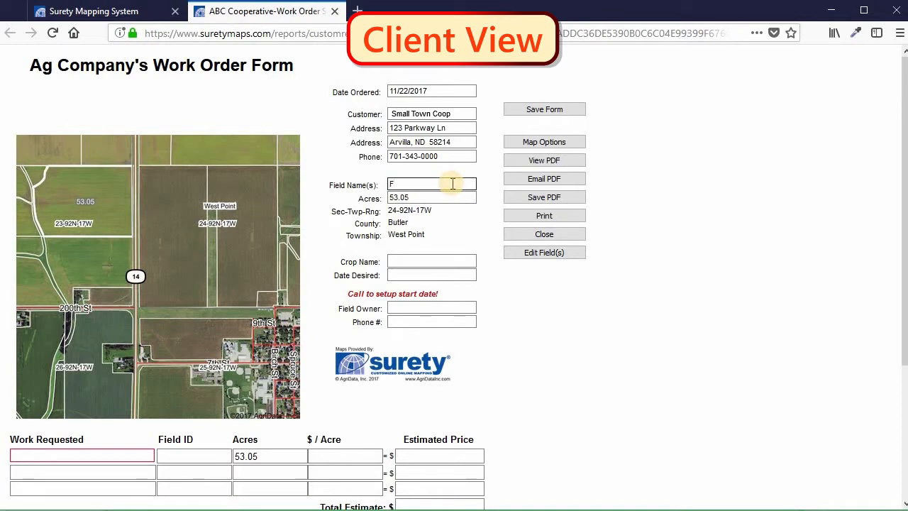
pyautogui.write('Field 1')
pyautogui.press('Tab')
pyautogui.press('Tab')
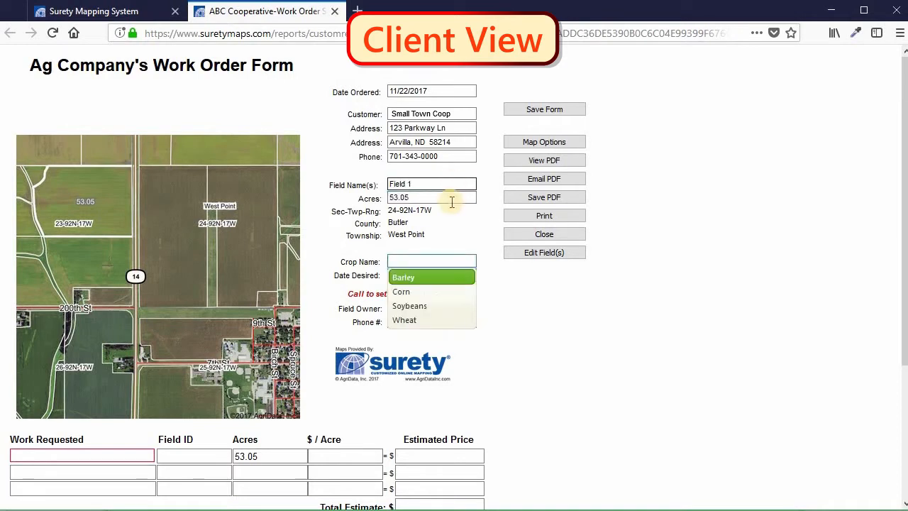
pyautogui.write('Corn')
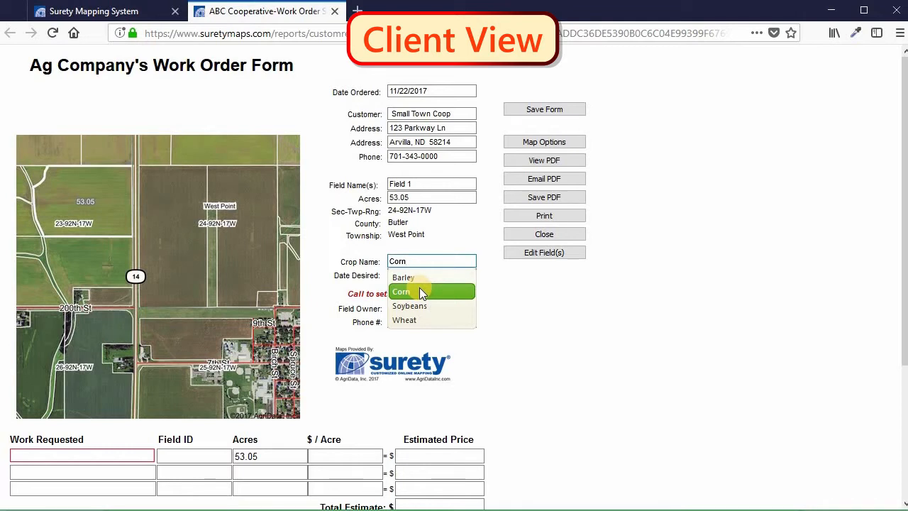
pyautogui.click(420, 289)
# Step: Set the desired date to 11/08/2017 and choose the suggested field owner
pyautogui.click(459, 344)
pyautogui.click(429, 308)
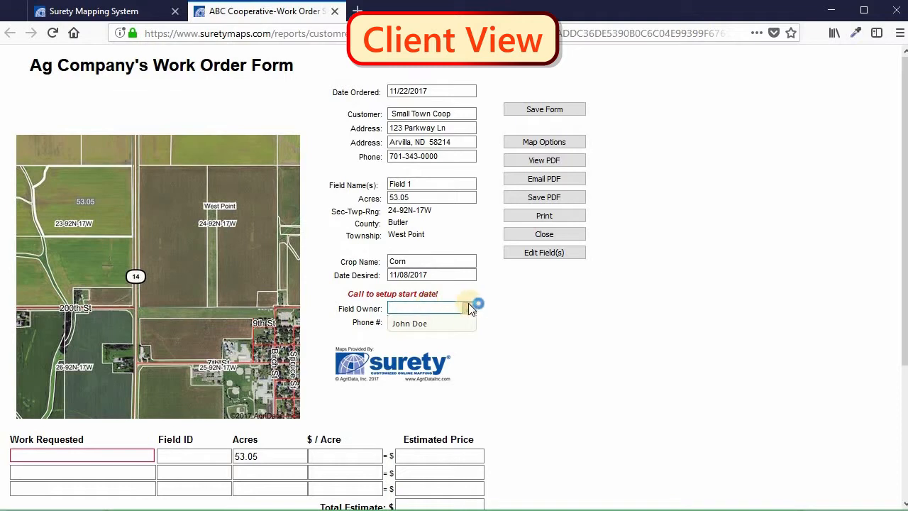
pyautogui.click(431, 324)
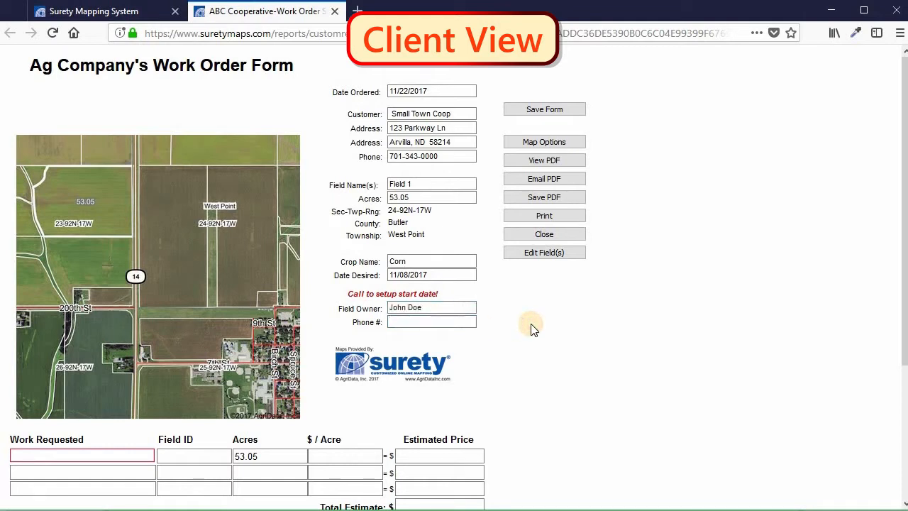
# Step: Choose Soil Sampling as the first work requested, and save and close the work order form
pyautogui.scroll(-5, 532, 326)
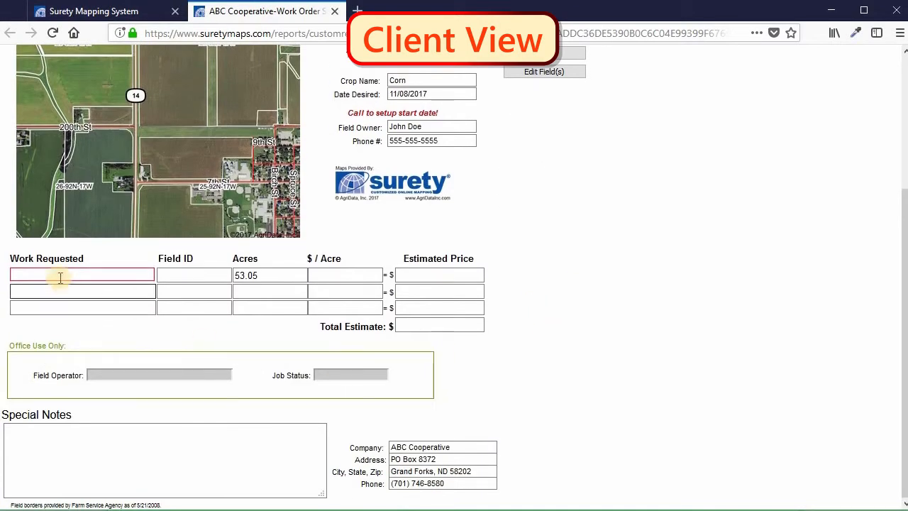
pyautogui.click(62, 275)
pyautogui.click(61, 306)
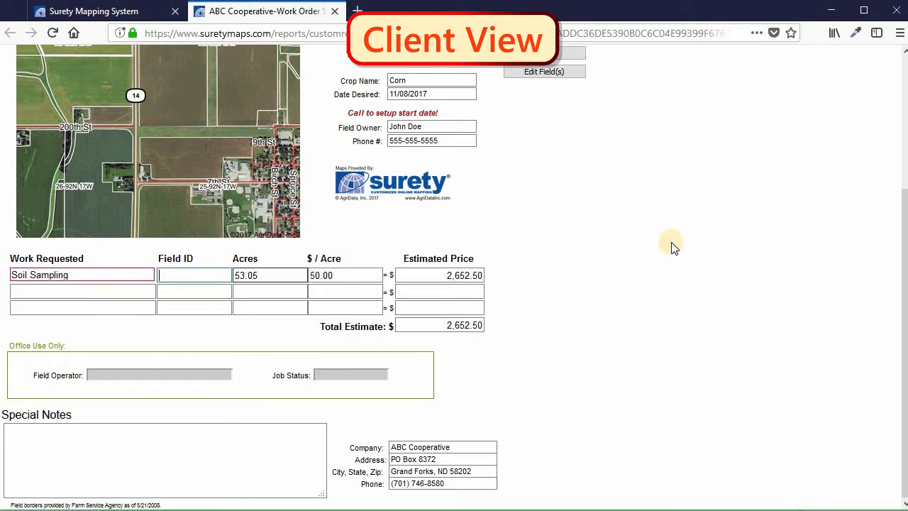
pyautogui.scroll(5, 543, 312)
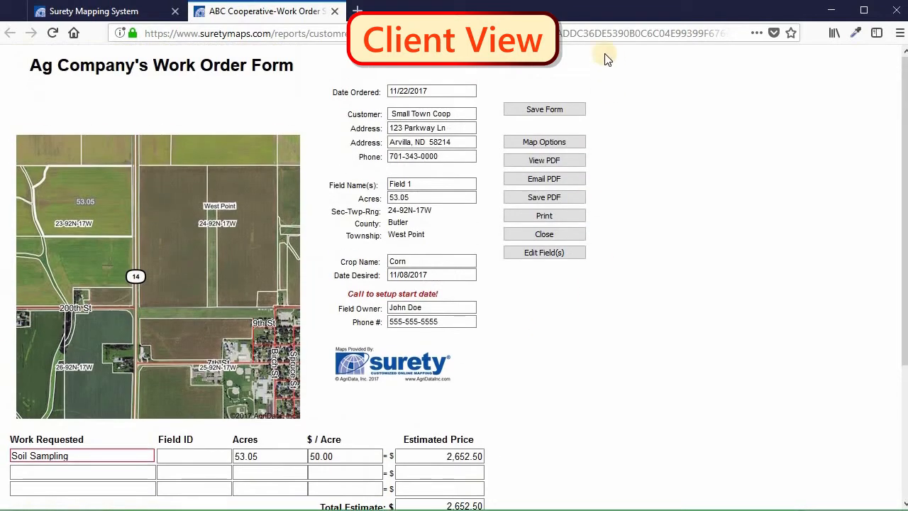
pyautogui.click(547, 112)
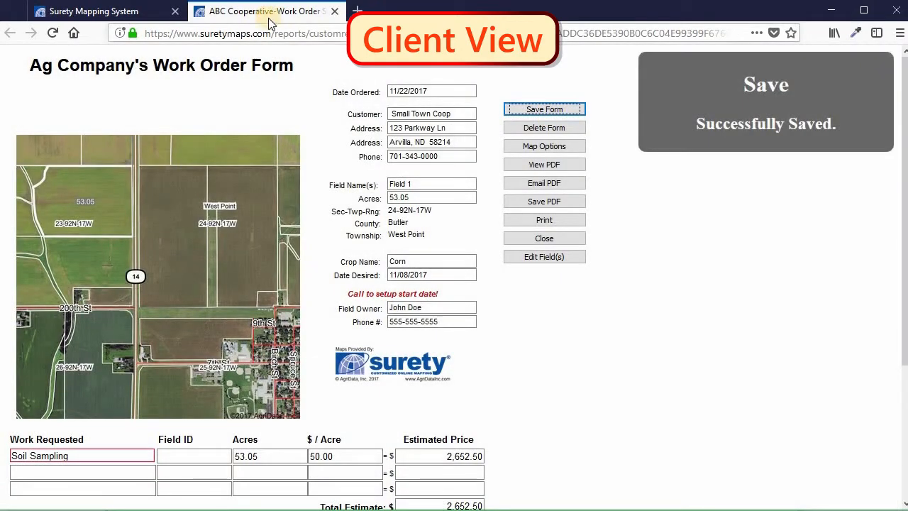
pyautogui.click(335, 12)
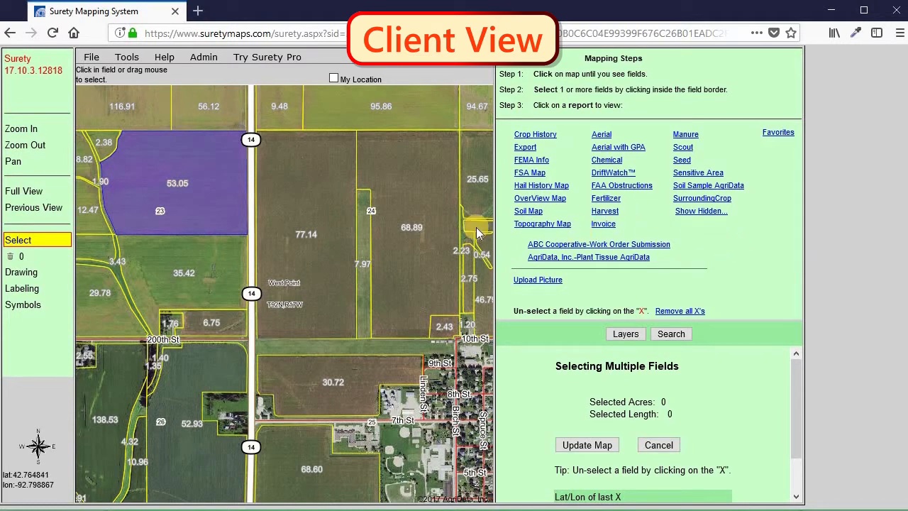
# Step: Open the manager for all forms and limit the list to Work Order Submission forms
pyautogui.click(129, 59)
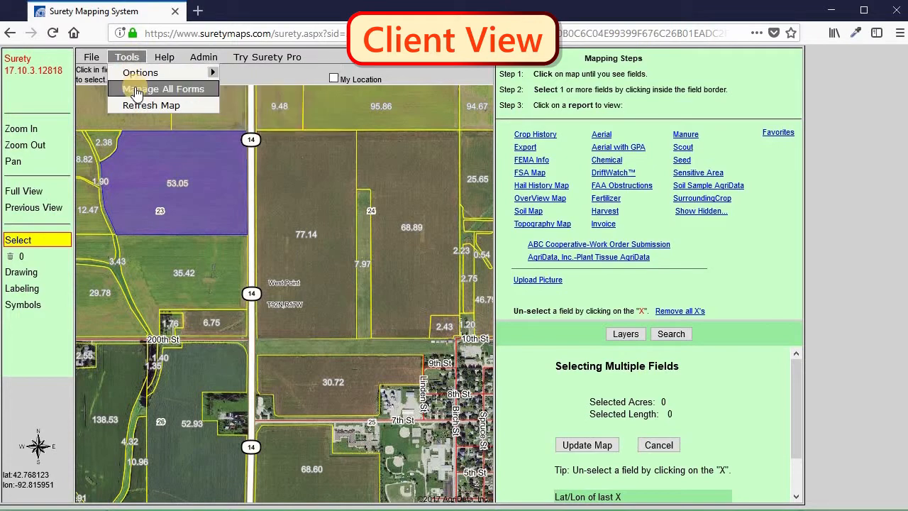
pyautogui.click(135, 86)
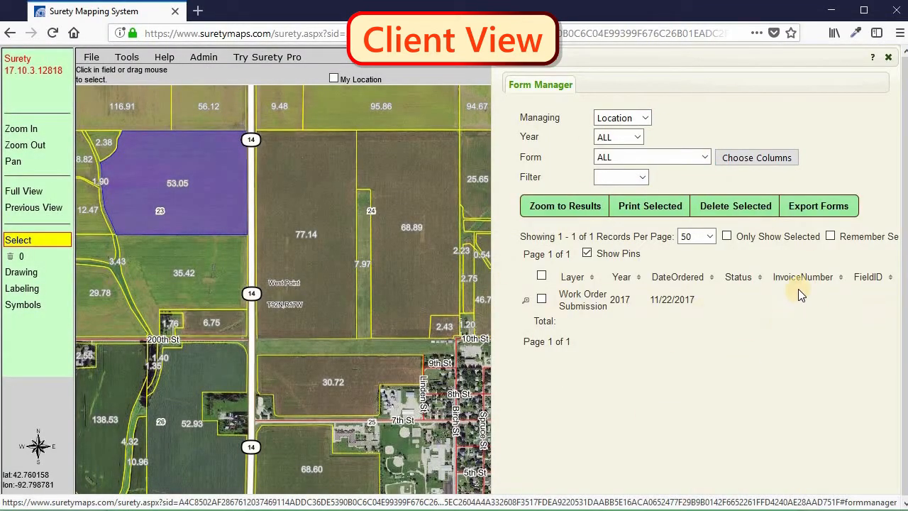
pyautogui.click(687, 157)
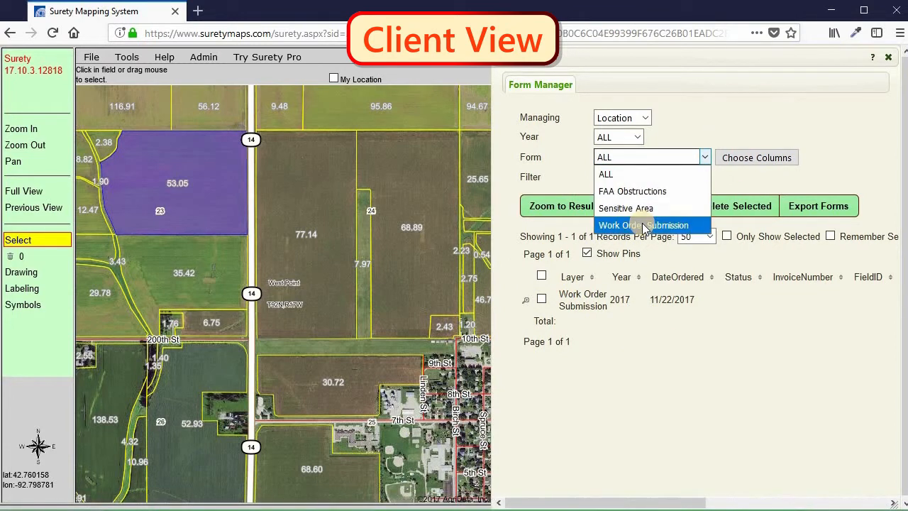
pyautogui.click(644, 225)
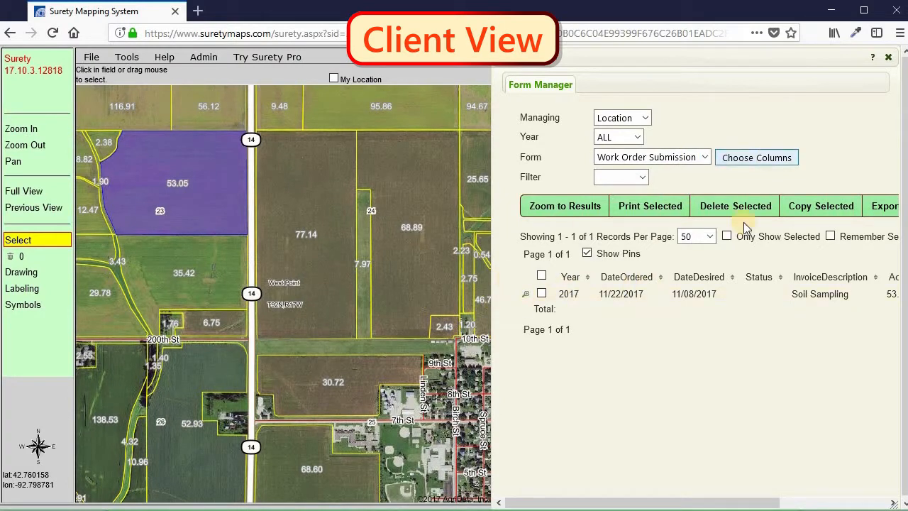
pyautogui.moveTo(522, 504); pyautogui.dragTo(681, 483)
pyautogui.moveTo(511, 483); pyautogui.dragTo(546, 310)
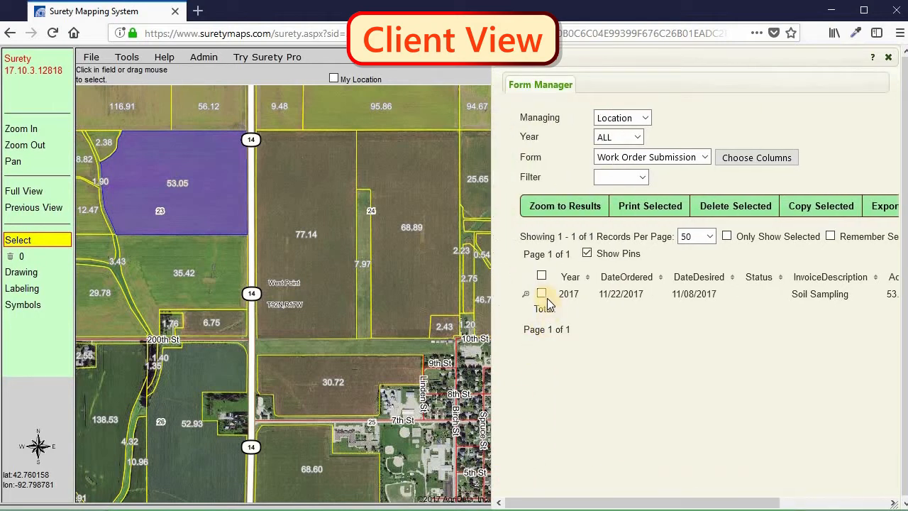
# Step: Open the saved work order from the form list, change its field name to Field 2, and save it
pyautogui.doubleClick(596, 294)
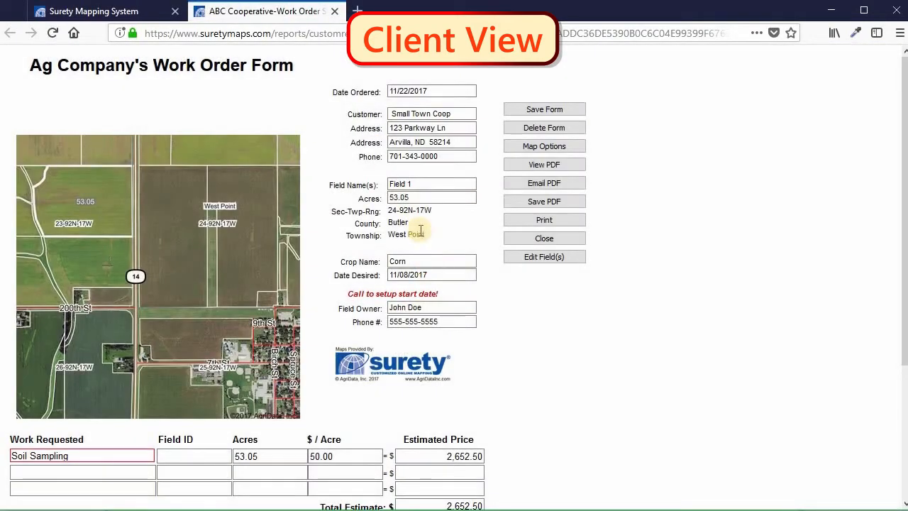
pyautogui.click(416, 184)
pyautogui.write('2')
pyautogui.click(532, 110)
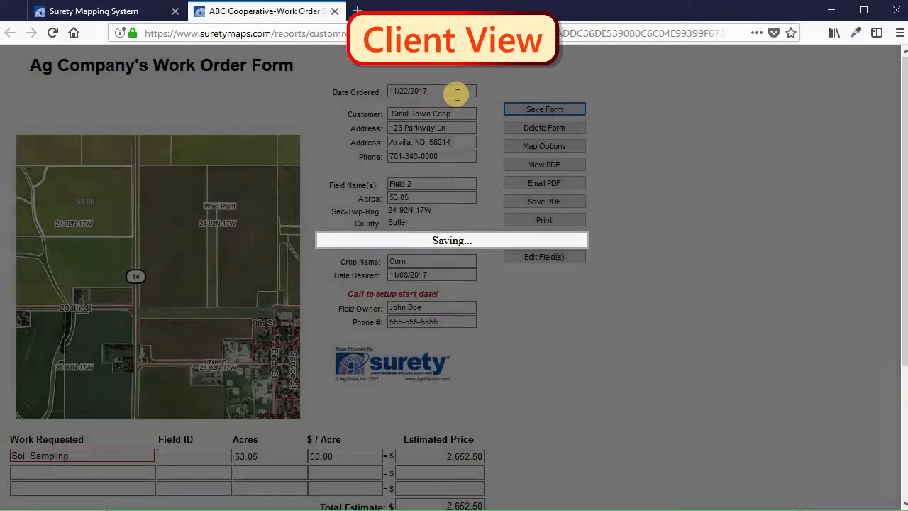
# Step: Try to delete the saved work order form
pyautogui.click(545, 128)
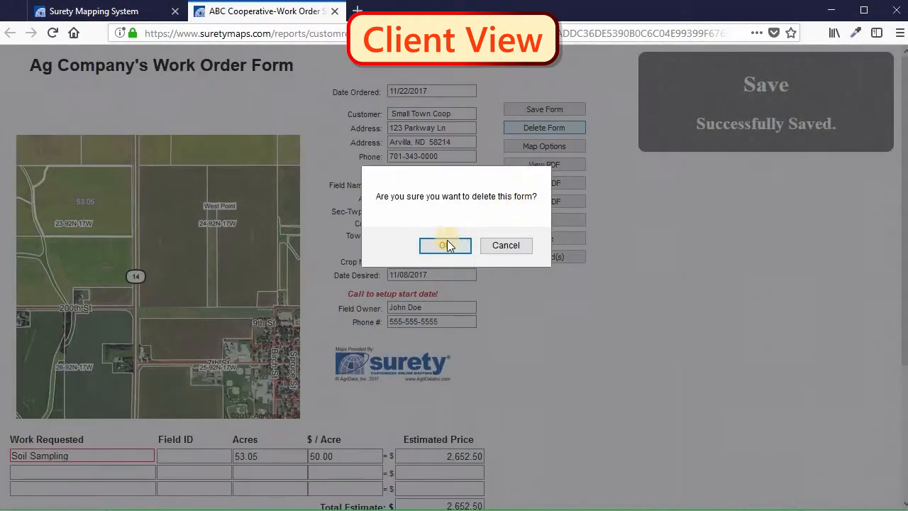
pyautogui.click(445, 246)
pyautogui.click(534, 244)
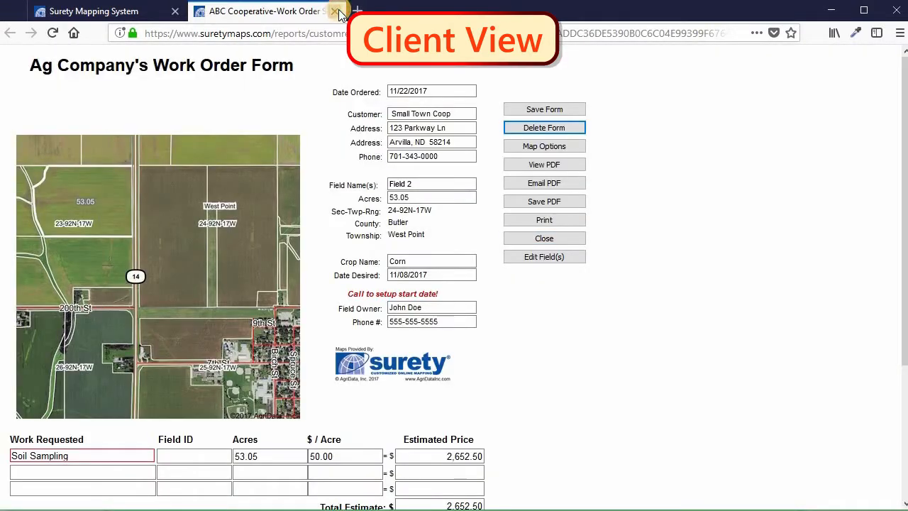
# Step: Close the form and the form manager, and make sure the Work Order Submission layer is enabled under More Custom Layers
pyautogui.click(334, 11)
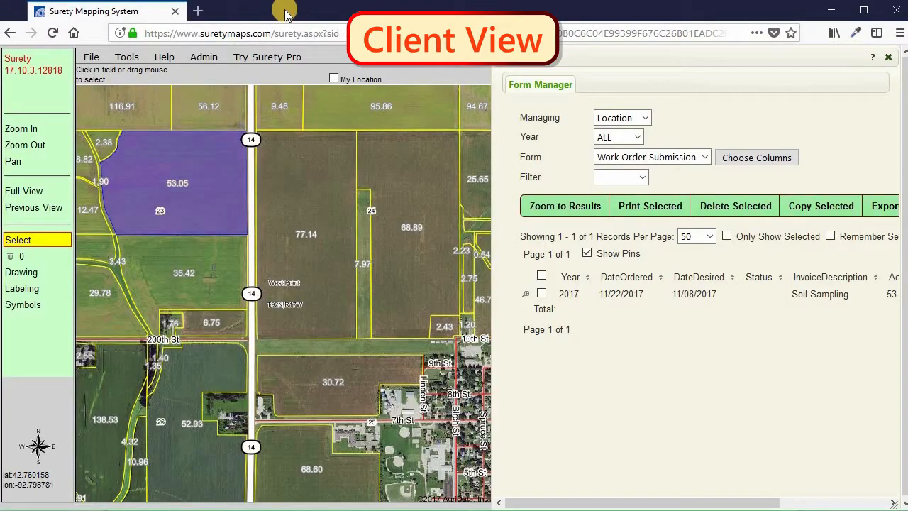
pyautogui.click(887, 56)
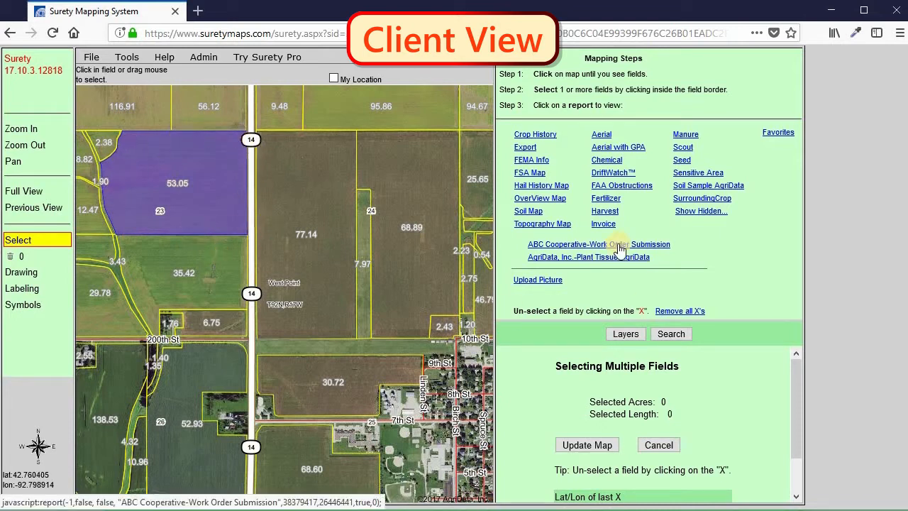
pyautogui.click(630, 334)
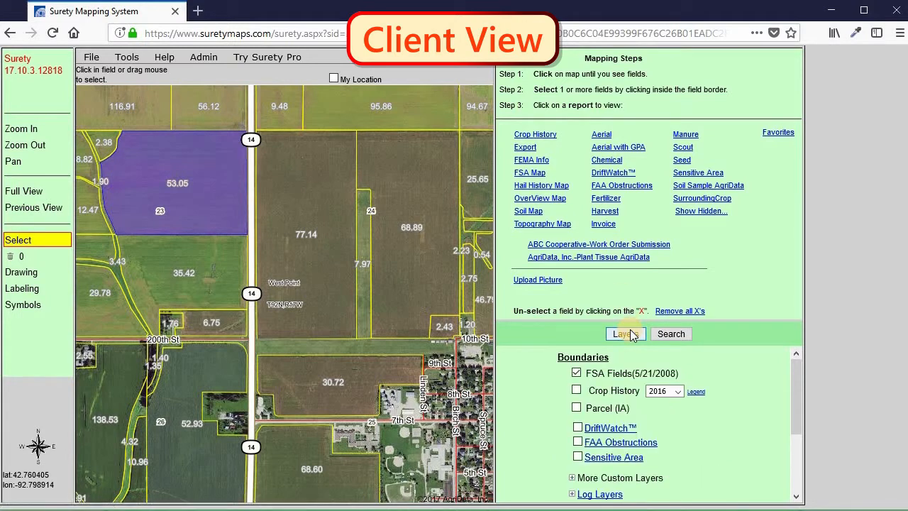
pyautogui.click(573, 481)
pyautogui.scroll(-2, 575, 426)
pyautogui.click(578, 380)
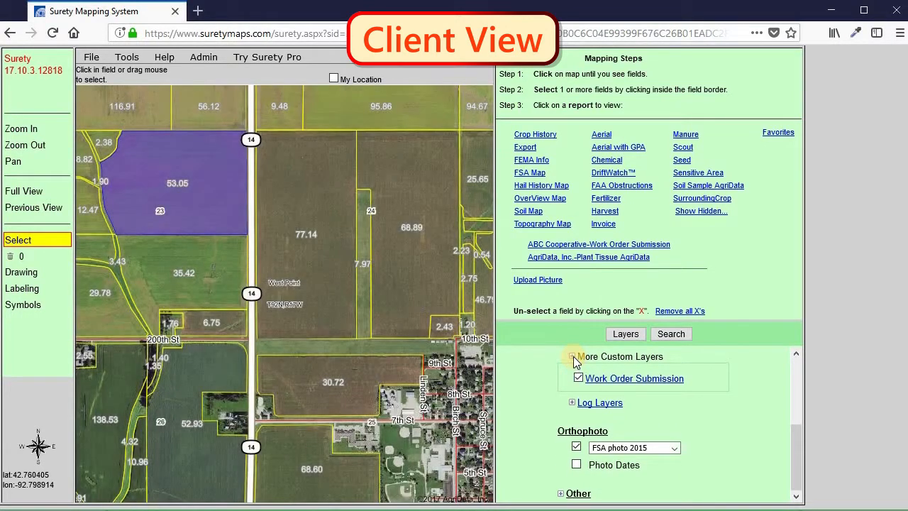
pyautogui.click(572, 356)
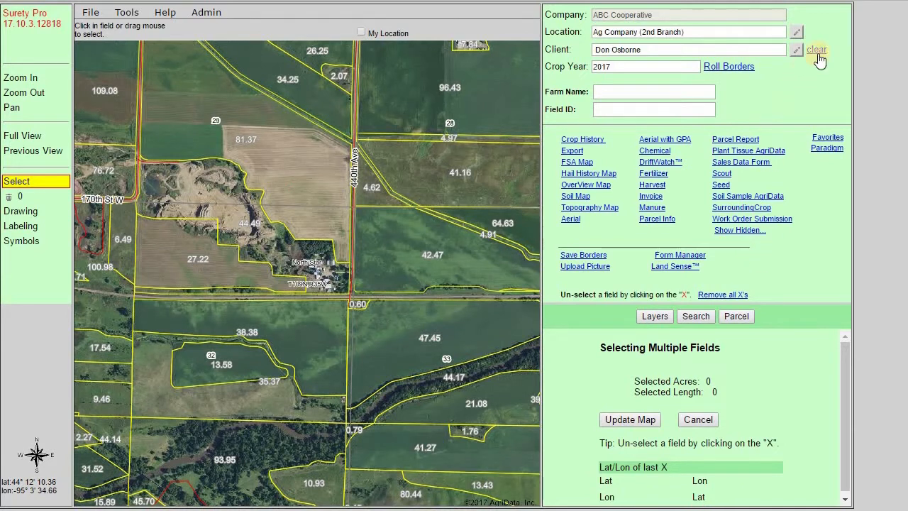
# Step: Switch to Surety Pro, clear the selected client, and open the 11/22/2017 Work Order Submission form from the form manager
pyautogui.click(817, 53)
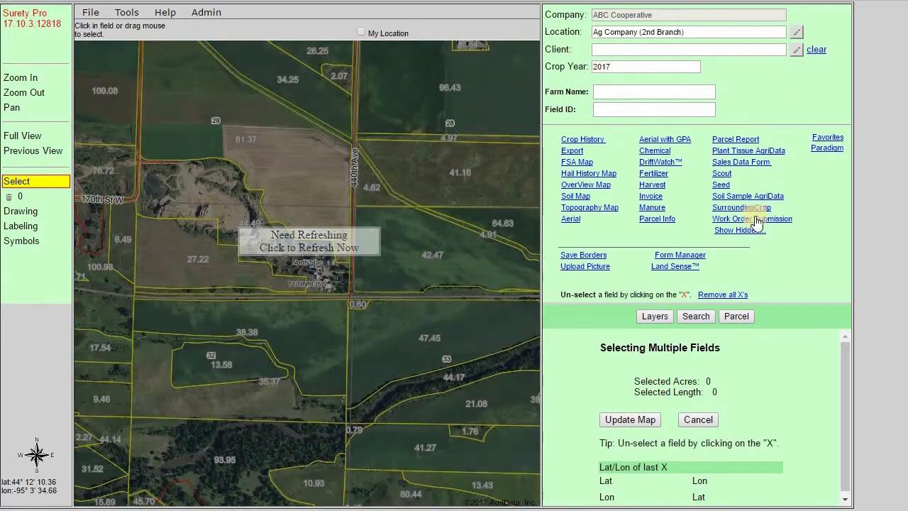
pyautogui.click(665, 260)
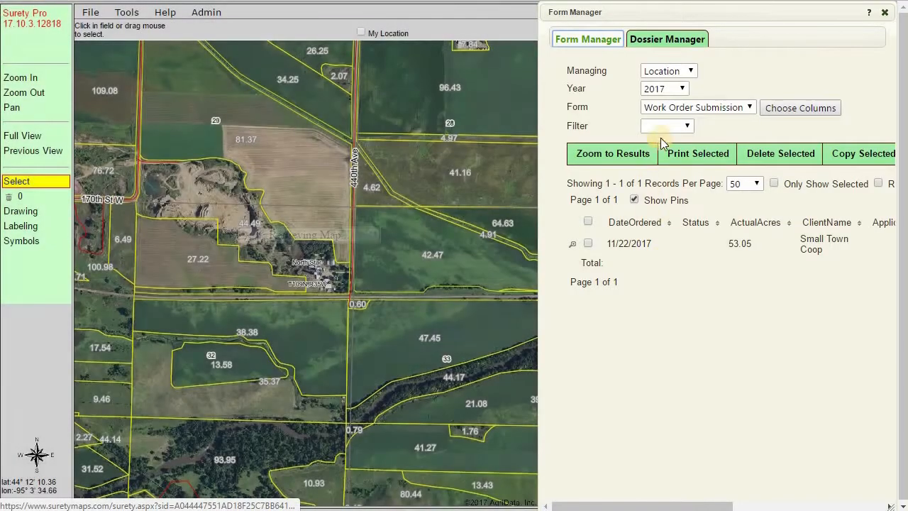
pyautogui.click(653, 110)
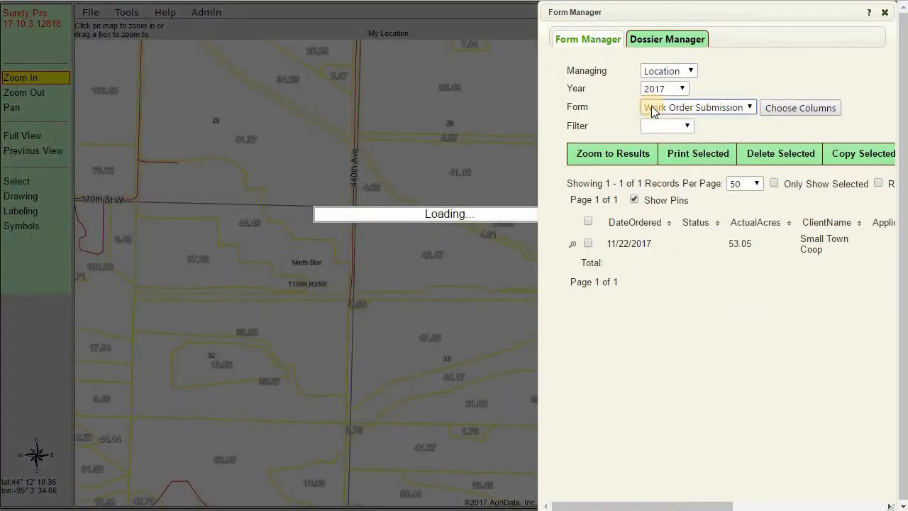
pyautogui.doubleClick(653, 244)
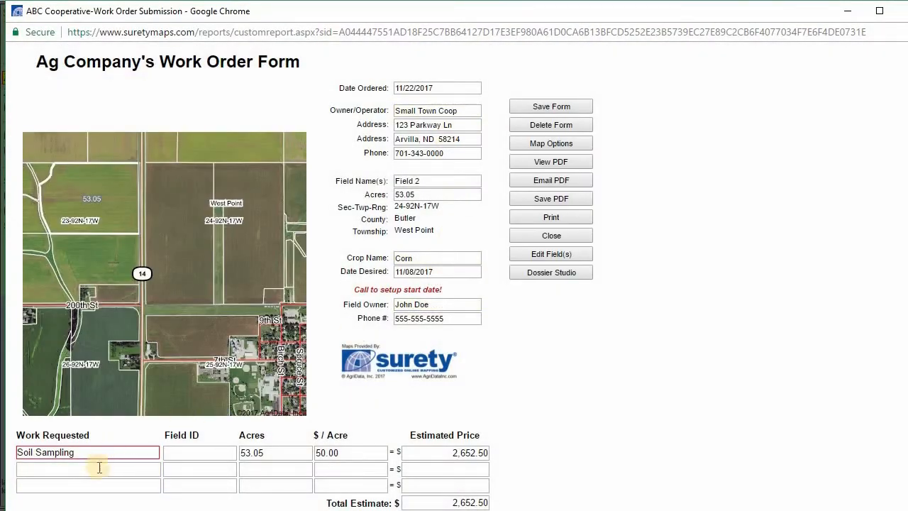
# Step: Set the work order's job status to Accepted, then save and close the form
pyautogui.click(580, 415)
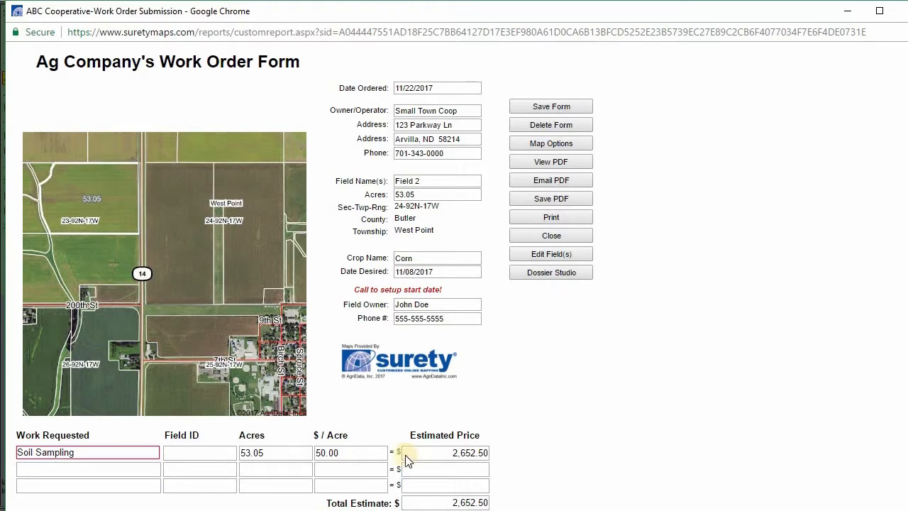
pyautogui.scroll(-1, 475, 438)
pyautogui.click(352, 486)
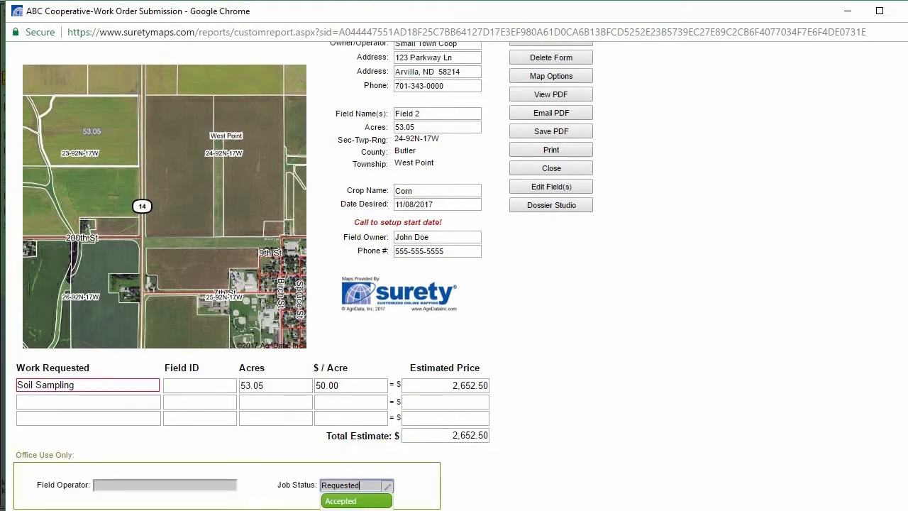
pyautogui.click(342, 500)
pyautogui.scroll(1, 606, 379)
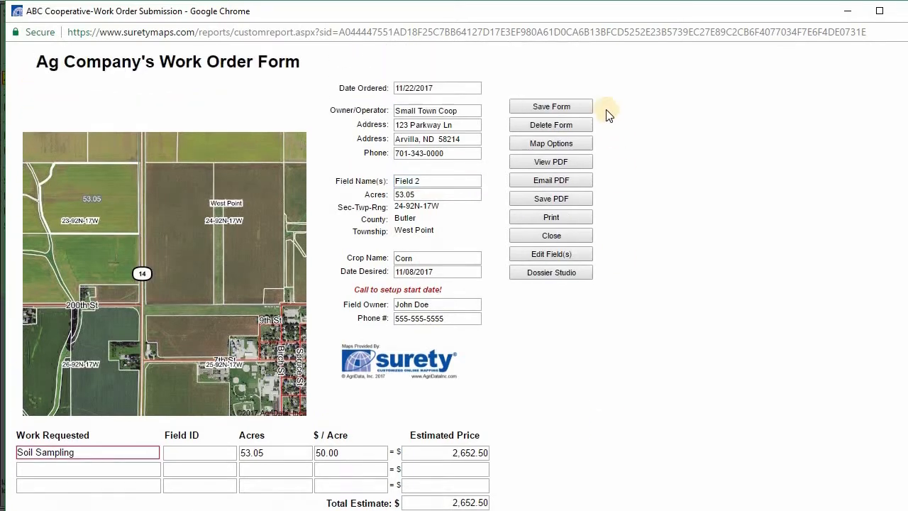
pyautogui.click(565, 107)
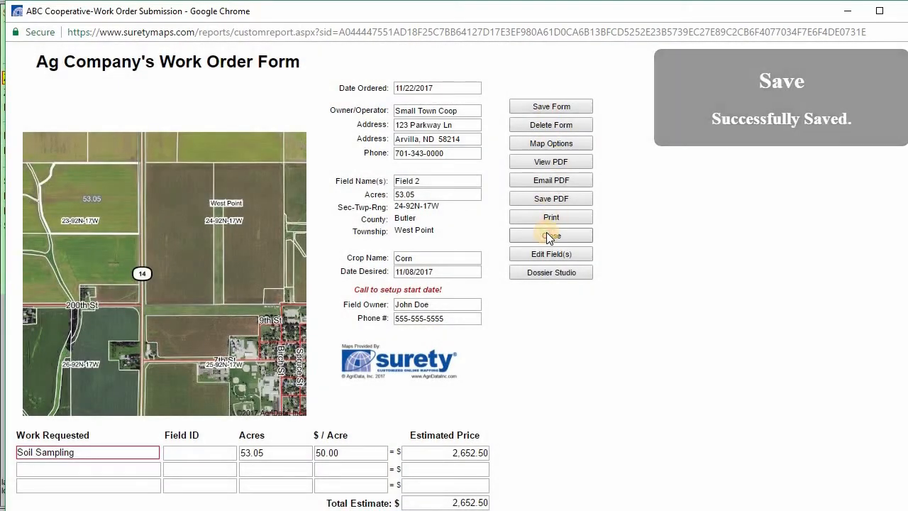
pyautogui.click(551, 235)
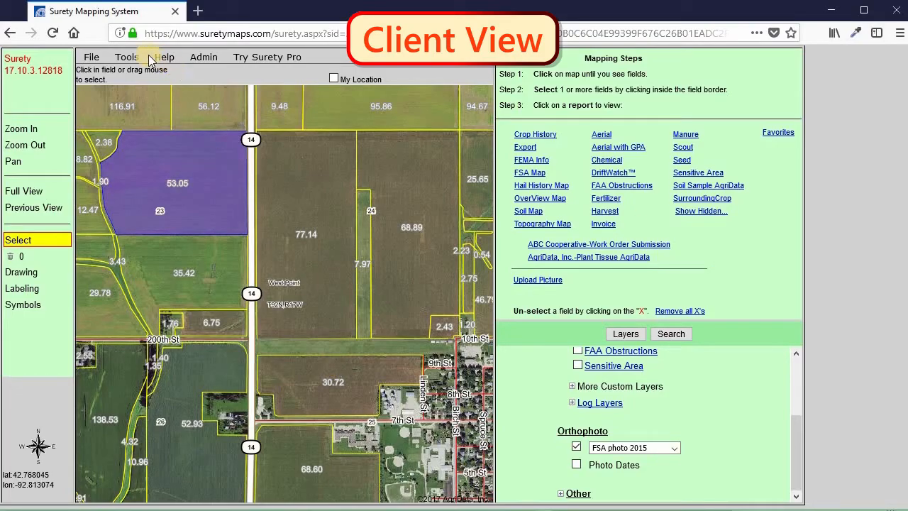
# Step: Switch to the client's Surety account, open the submitted work order from the form manager, and check its job status
pyautogui.click(127, 58)
pyautogui.click(152, 97)
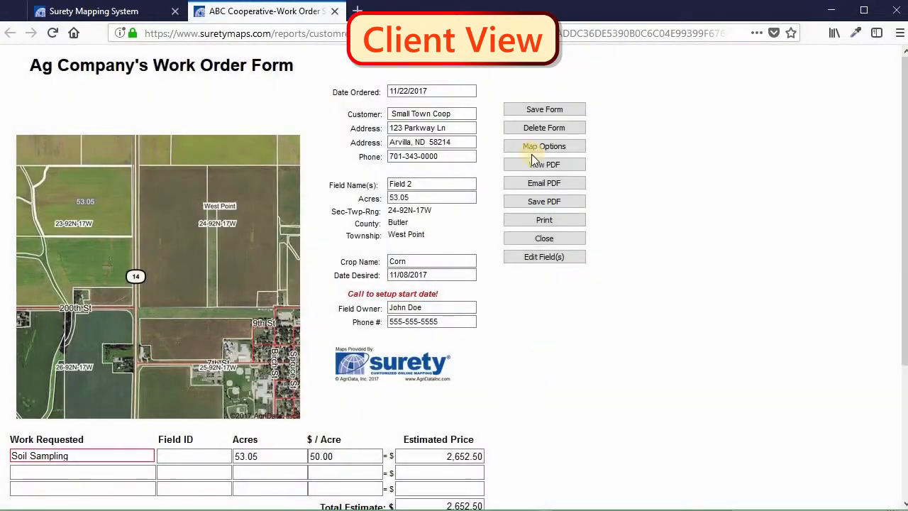
pyautogui.click(644, 172)
pyautogui.scroll(-5, 644, 173)
pyautogui.click(319, 374)
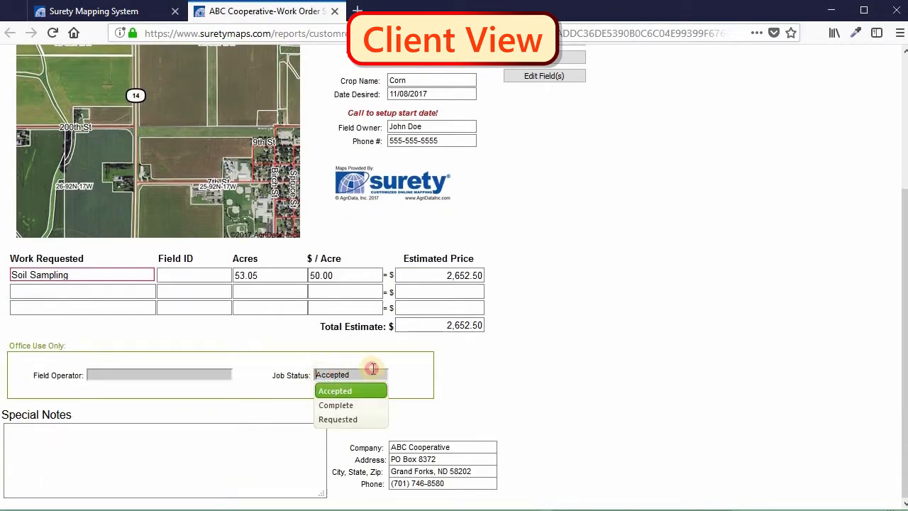
pyautogui.click(609, 204)
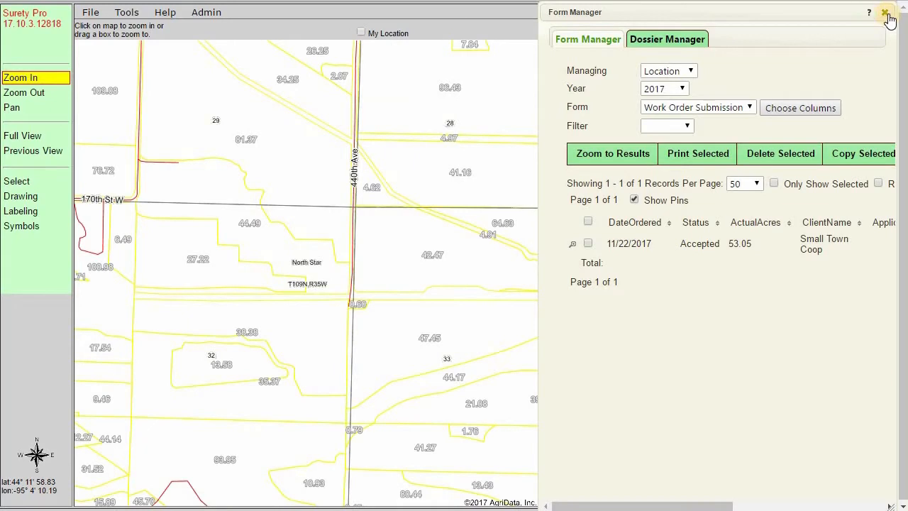
# Step: Back in Surety Pro, leave the form manager and add Hagert Farm as a client in the Shared Forms Manager
pyautogui.click(885, 13)
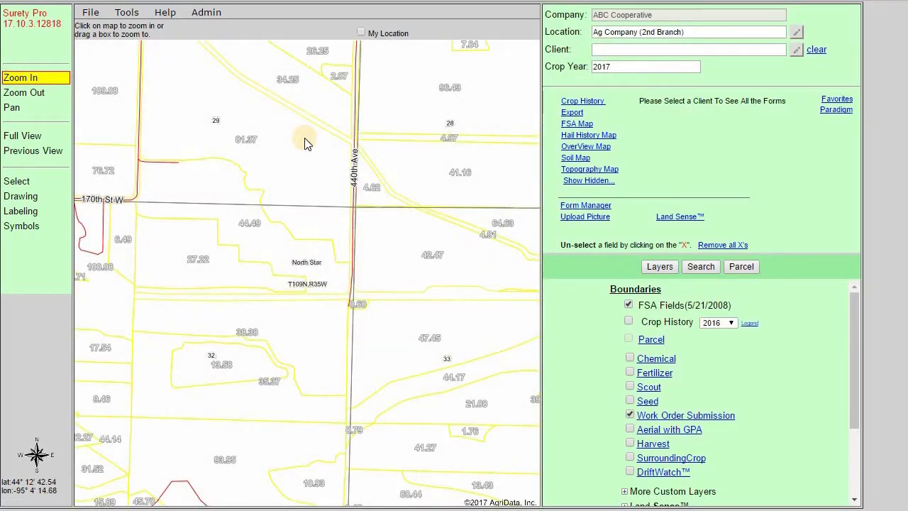
pyautogui.click(203, 13)
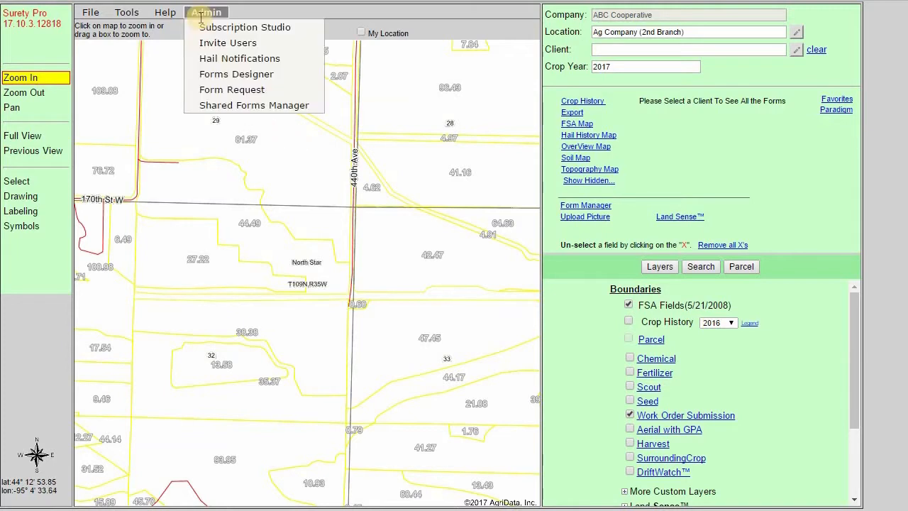
pyautogui.click(222, 106)
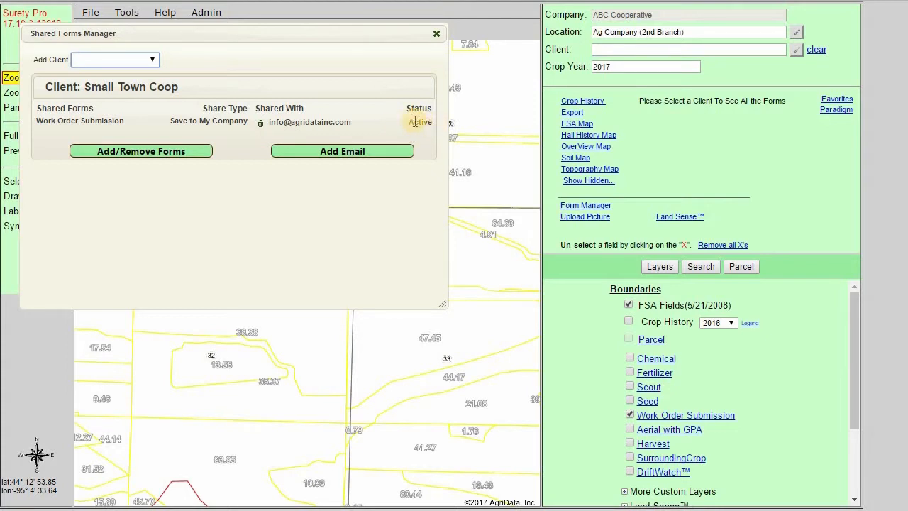
pyautogui.click(152, 61)
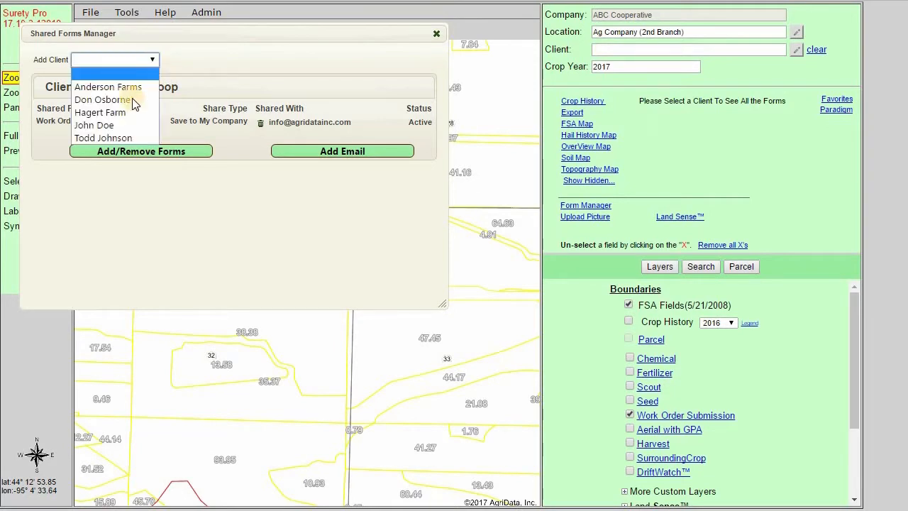
pyautogui.click(124, 112)
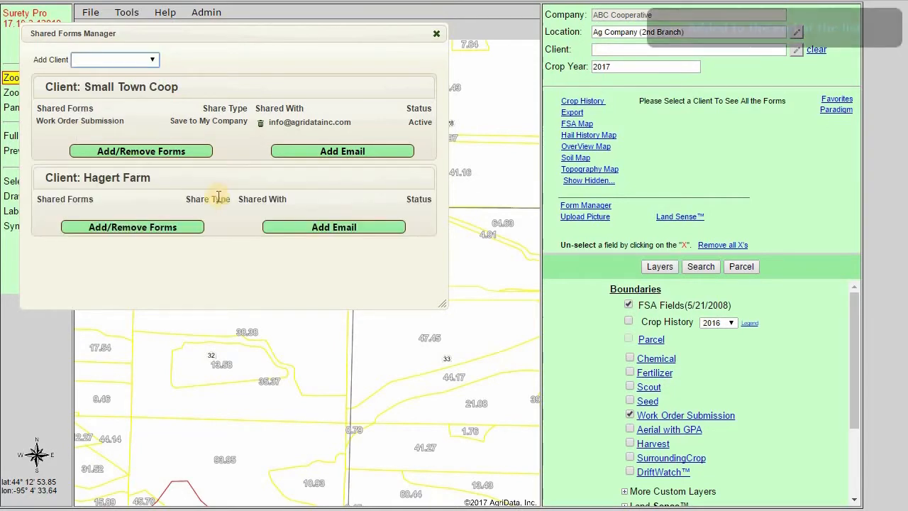
# Step: Look at the options for choosing shared forms and adding an email for Hagert Farm, without sharing anything
pyautogui.click(133, 227)
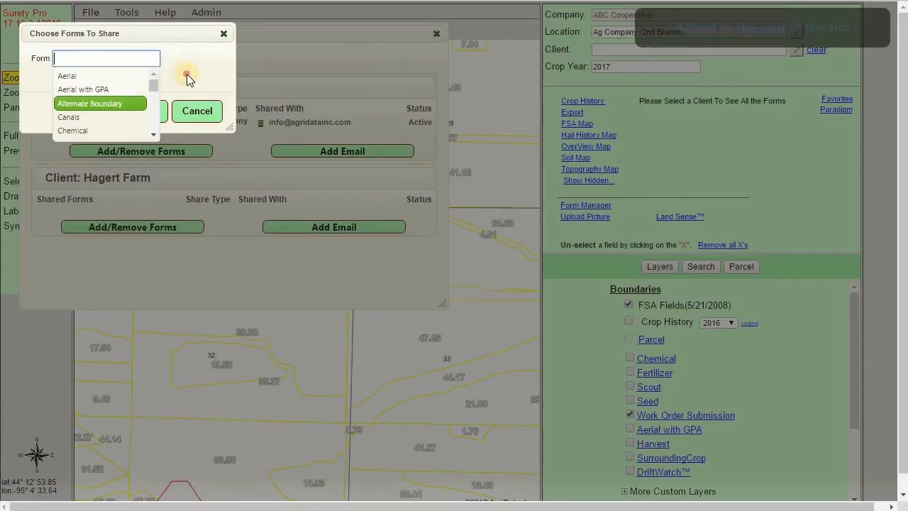
pyautogui.click(223, 35)
pyautogui.click(222, 36)
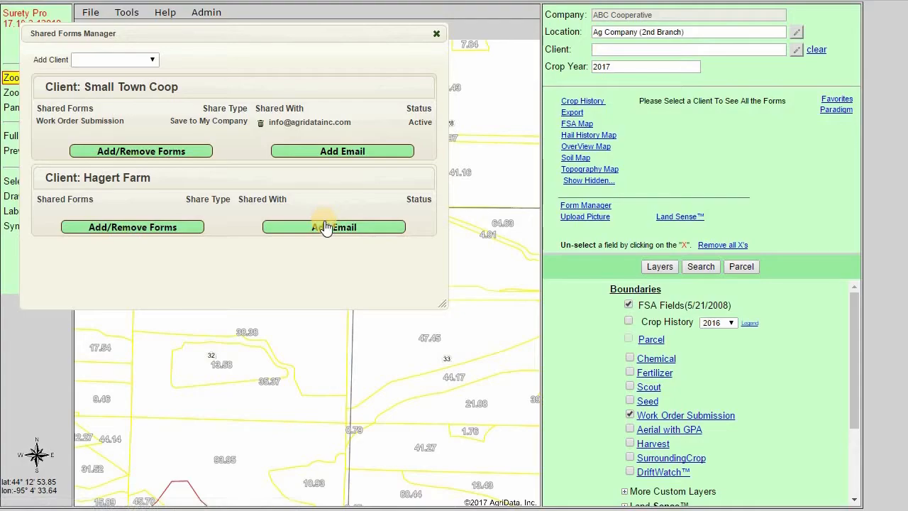
pyautogui.click(325, 227)
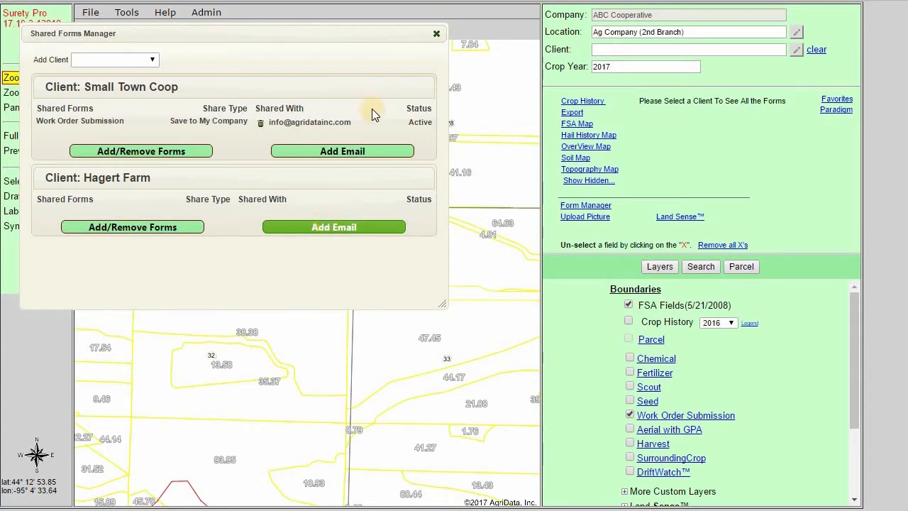
# Step: Review the form-sharing selection for Small Town Coop without changing it, and close the Shared Forms Manager
pyautogui.click(137, 155)
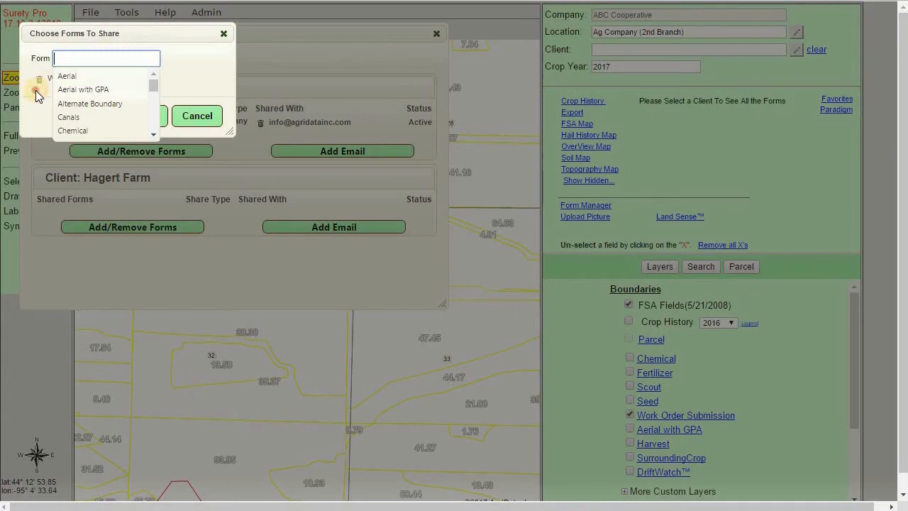
pyautogui.click(36, 90)
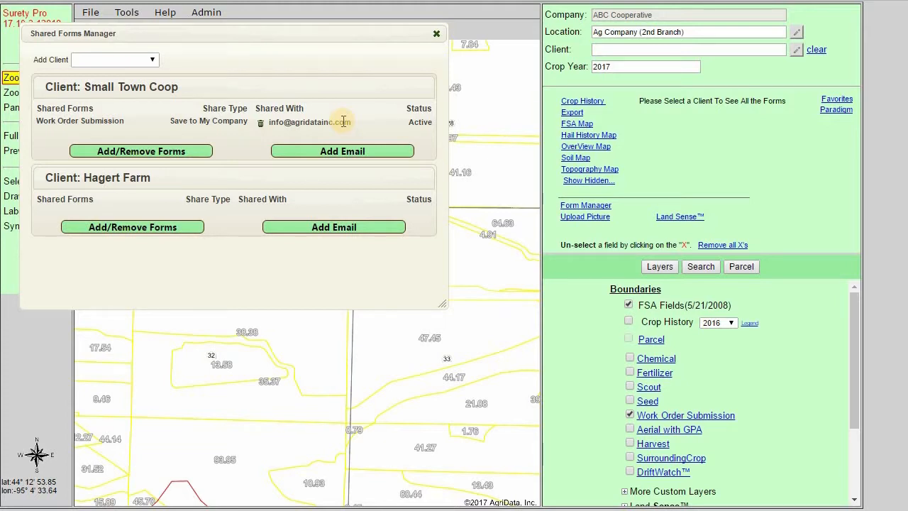
pyautogui.click(437, 34)
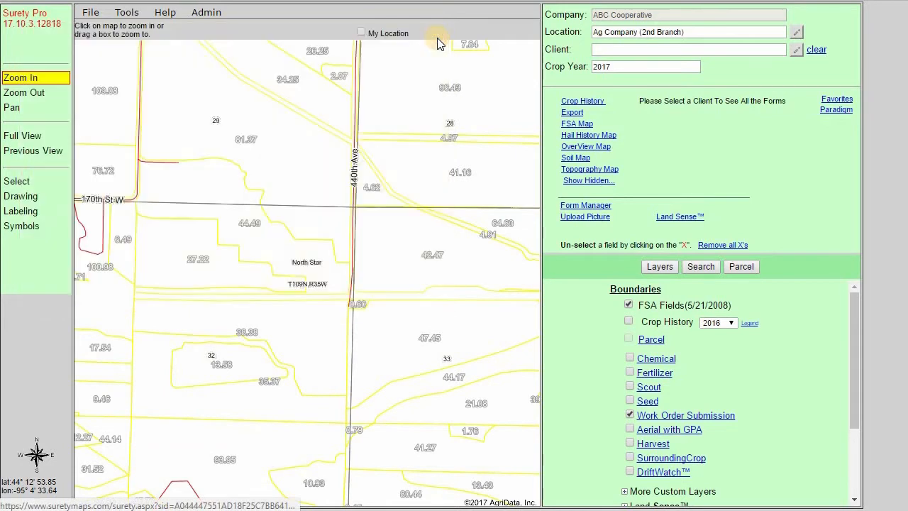